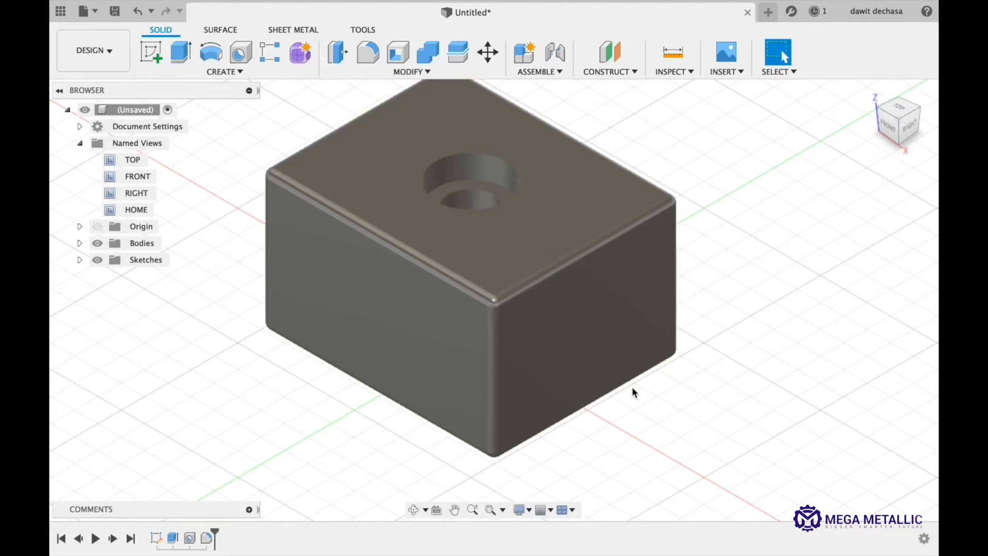
Step: Start a new, empty design document
scroll(633, 388, down, 3)
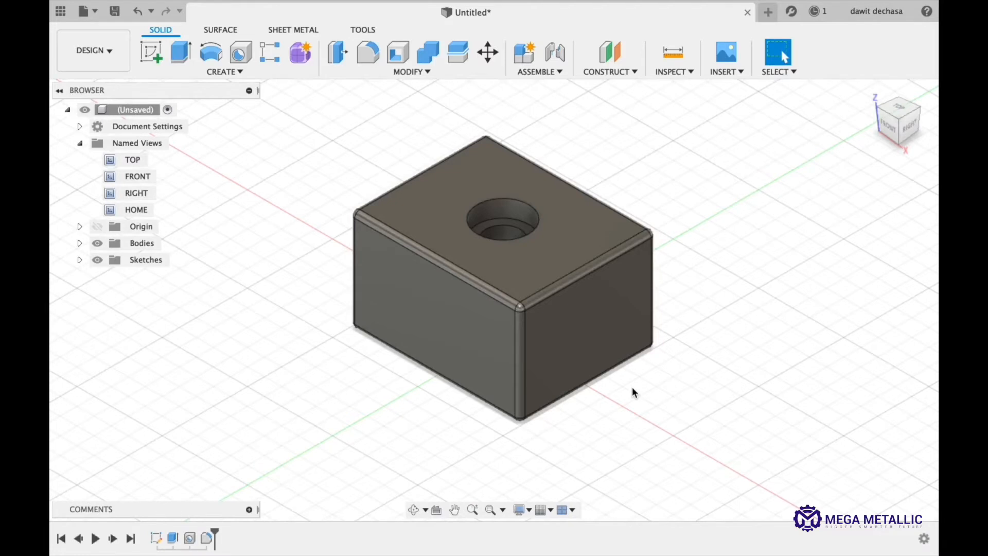
click(632, 359)
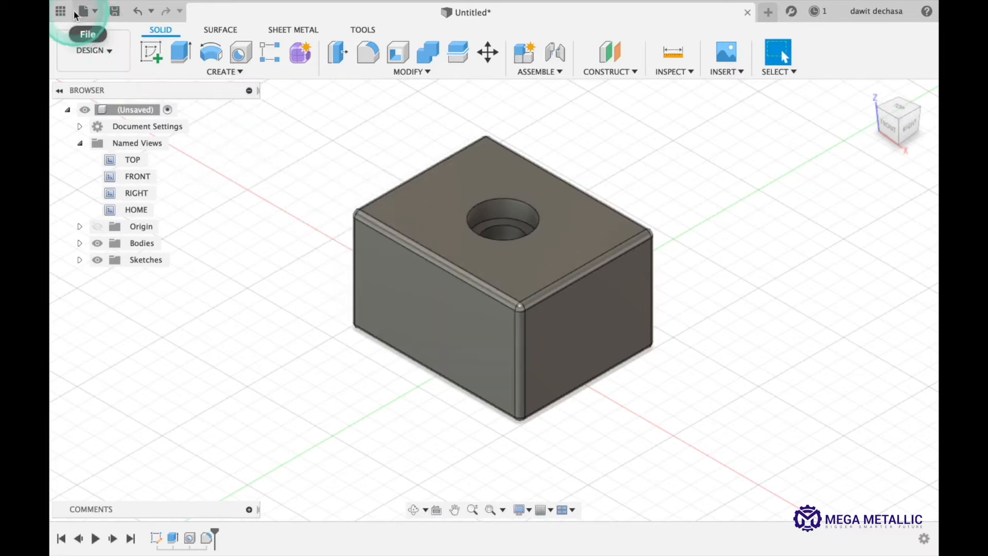
click(96, 13)
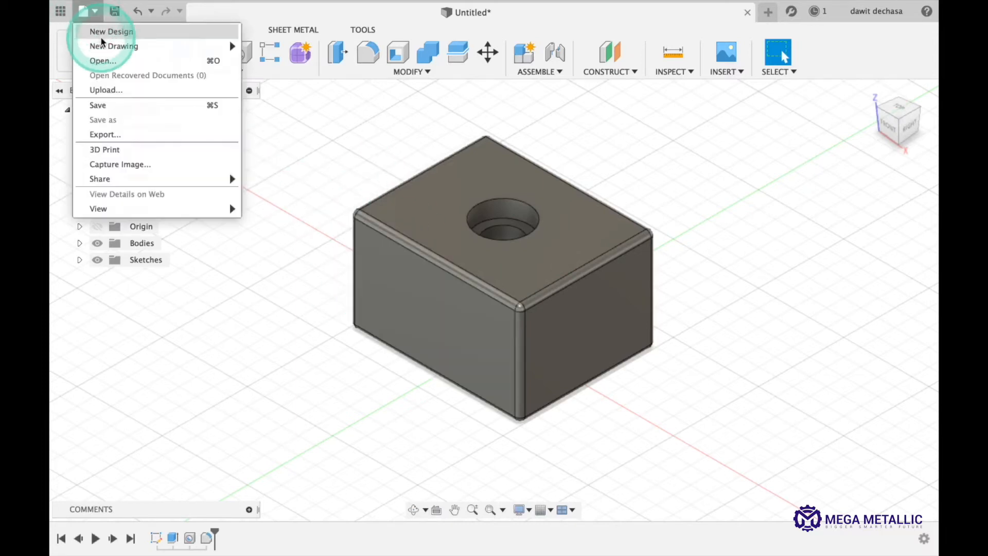
click(103, 34)
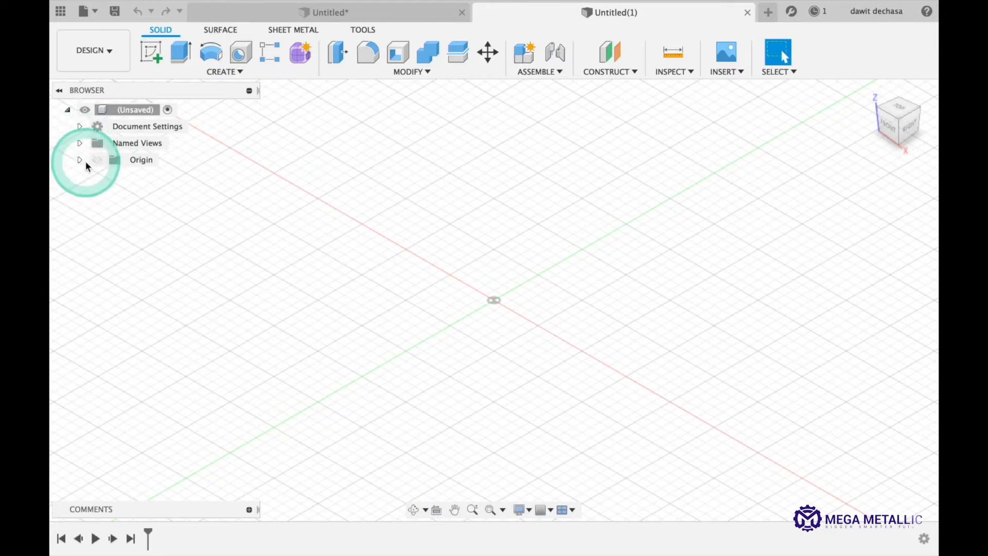
Step: Look at the empty workspace from the TOP, FRONT, RIGHT and HOME named views in turn
click(80, 143)
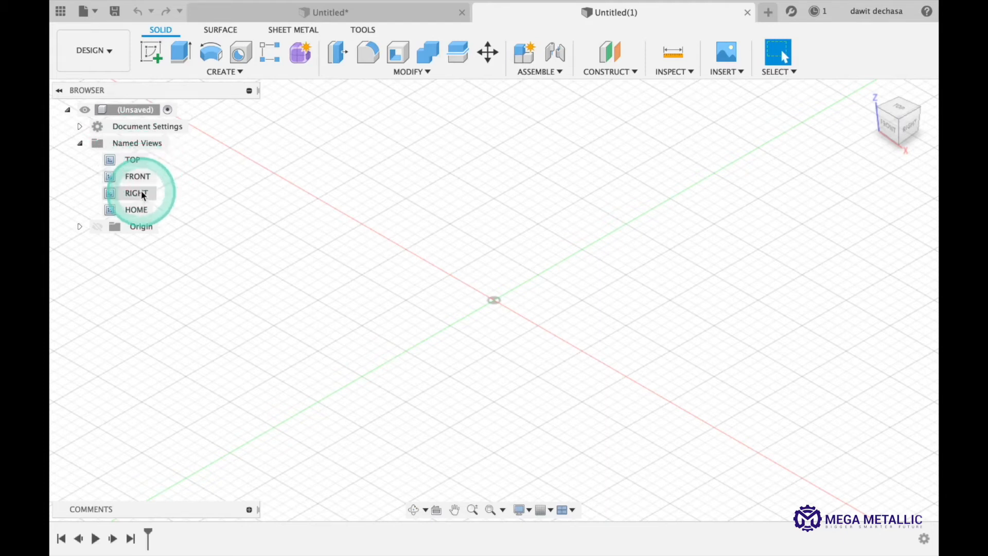
double_click(140, 160)
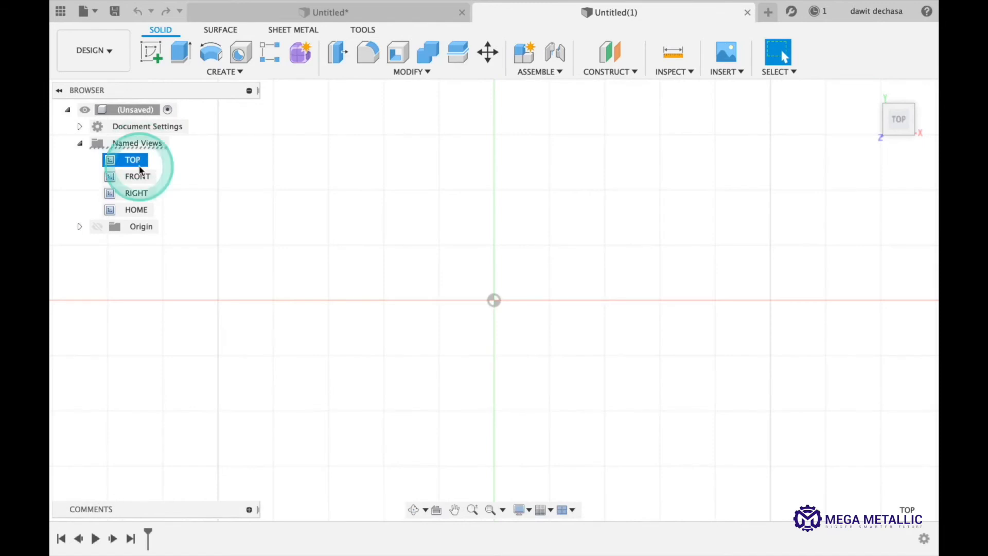
double_click(138, 176)
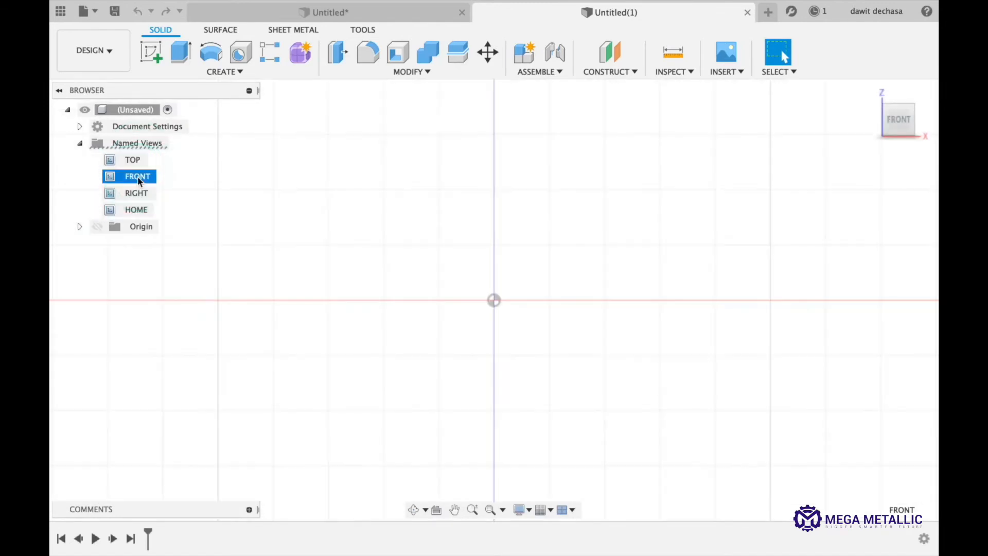
double_click(137, 193)
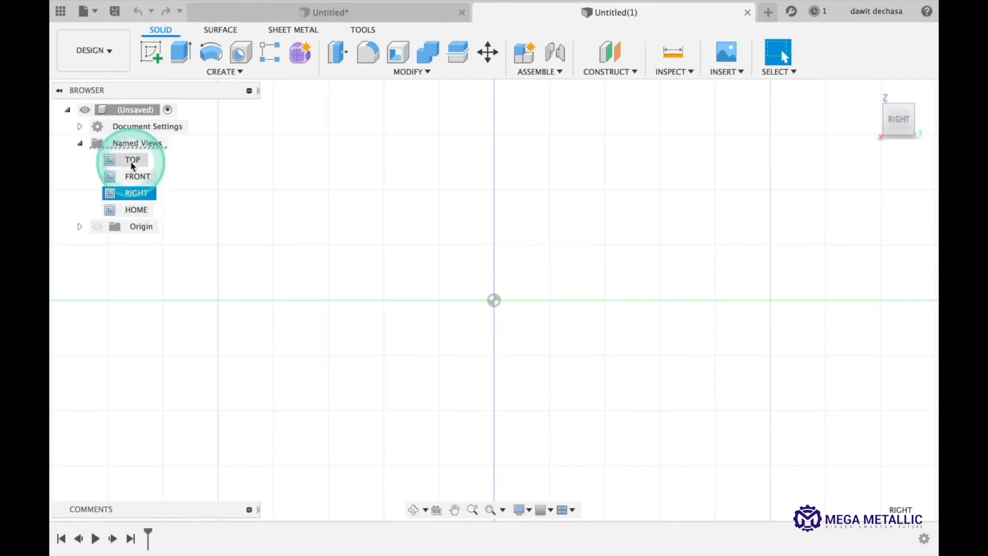
double_click(142, 211)
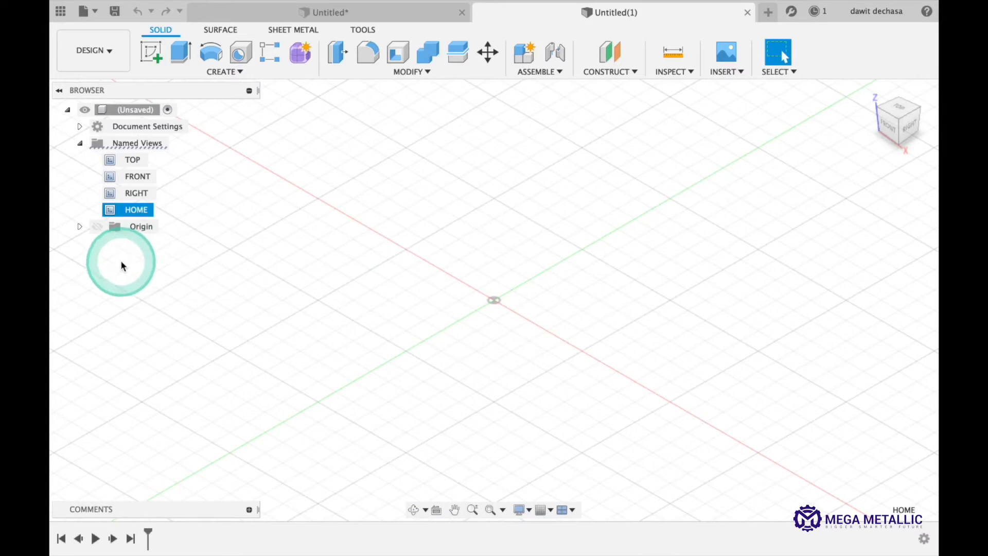
Step: Show the origin planes and axes briefly, and hide them again
click(136, 230)
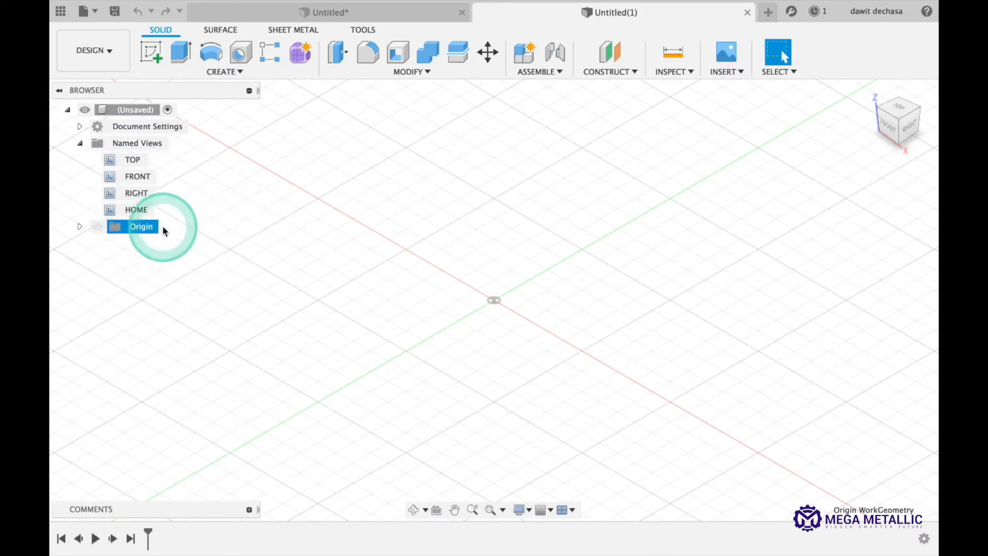
click(97, 227)
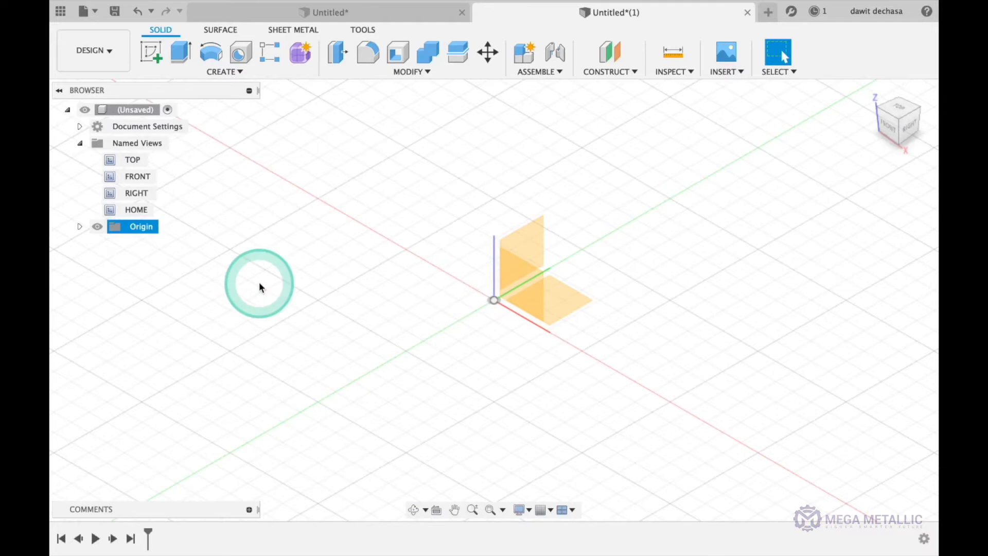
click(97, 227)
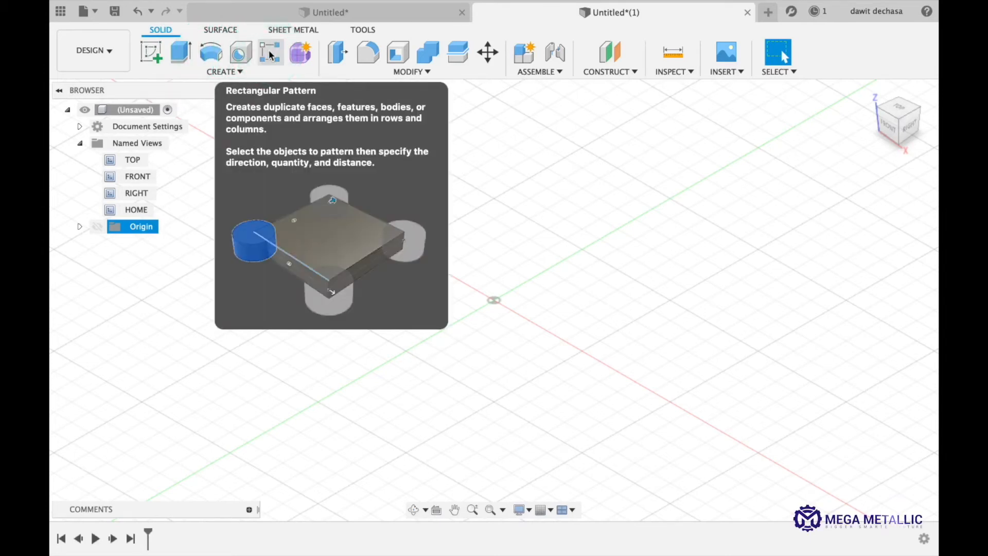
click(271, 55)
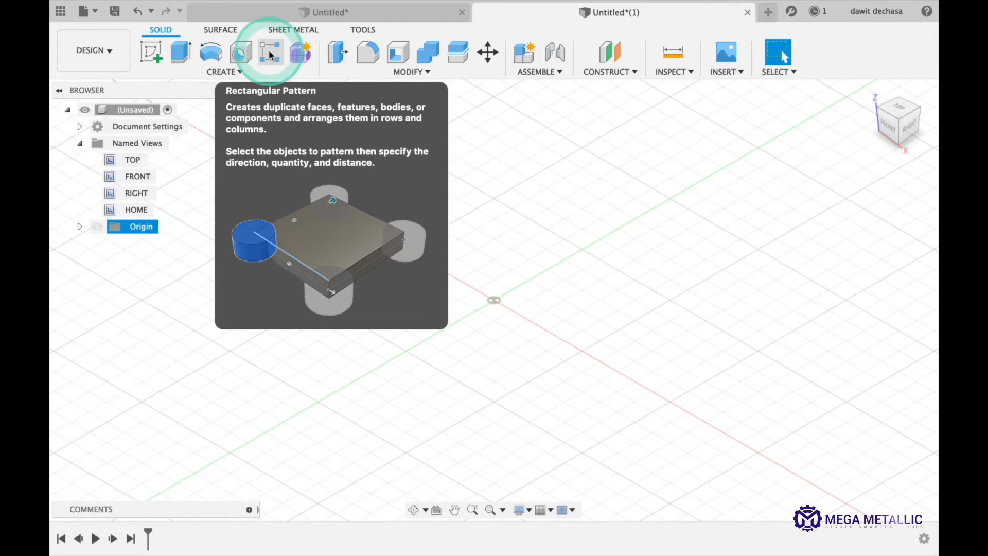
click(238, 71)
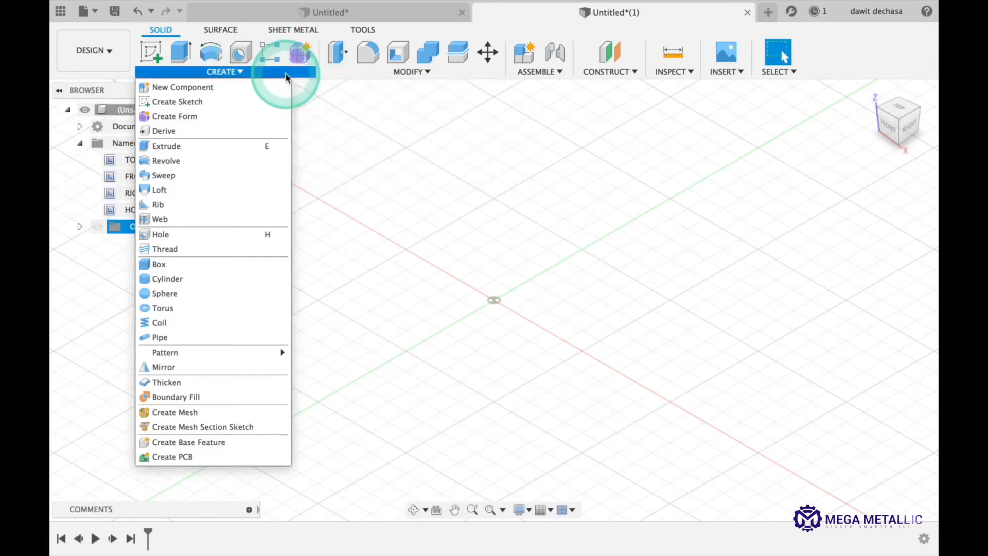
click(323, 75)
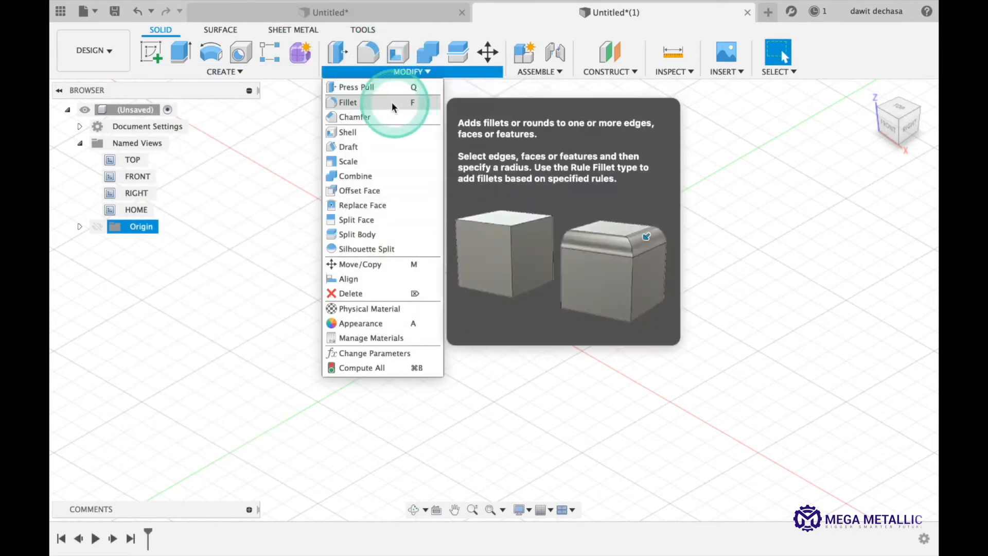
click(433, 37)
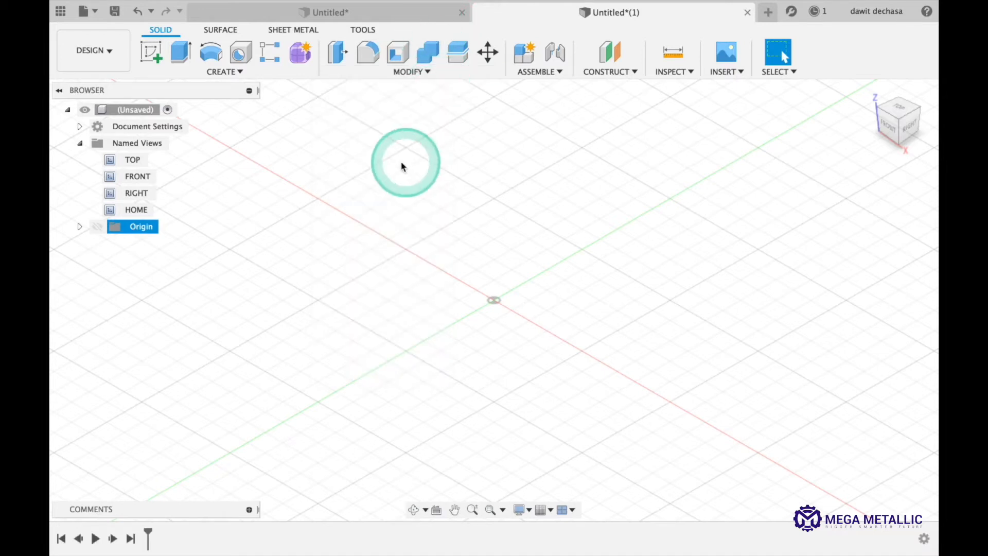
Step: Create a sketch on the horizontal XY origin plane, using the TOP named view to pick the plane
click(149, 52)
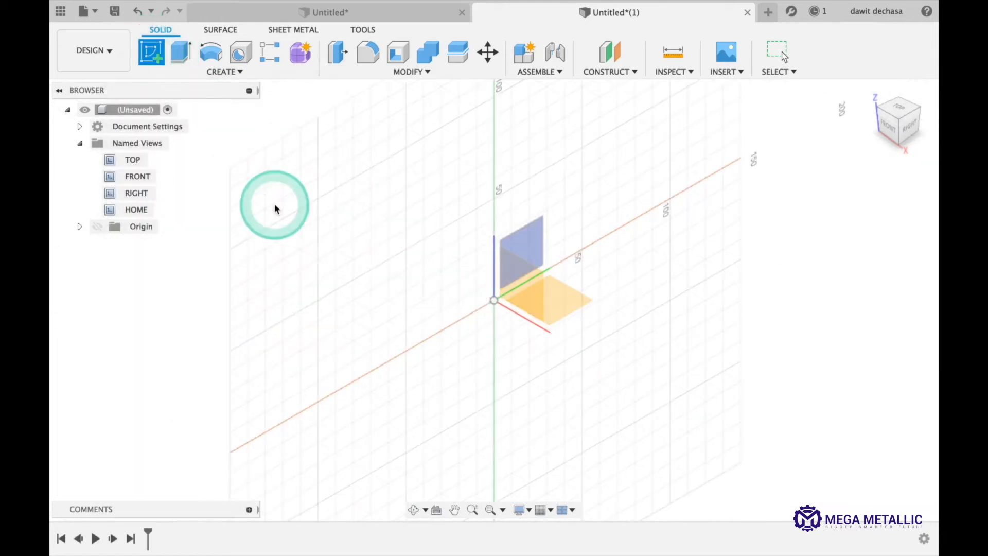
double_click(119, 160)
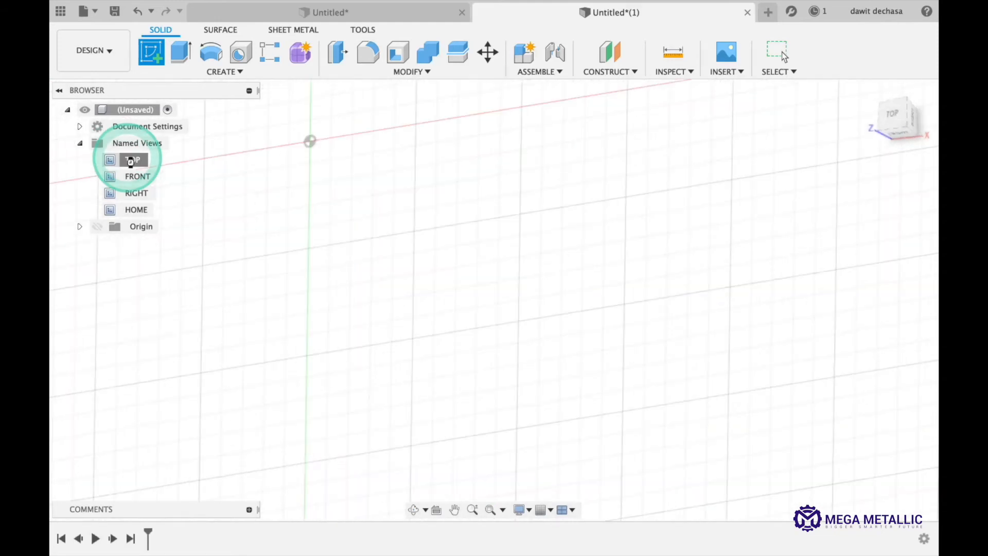
click(153, 53)
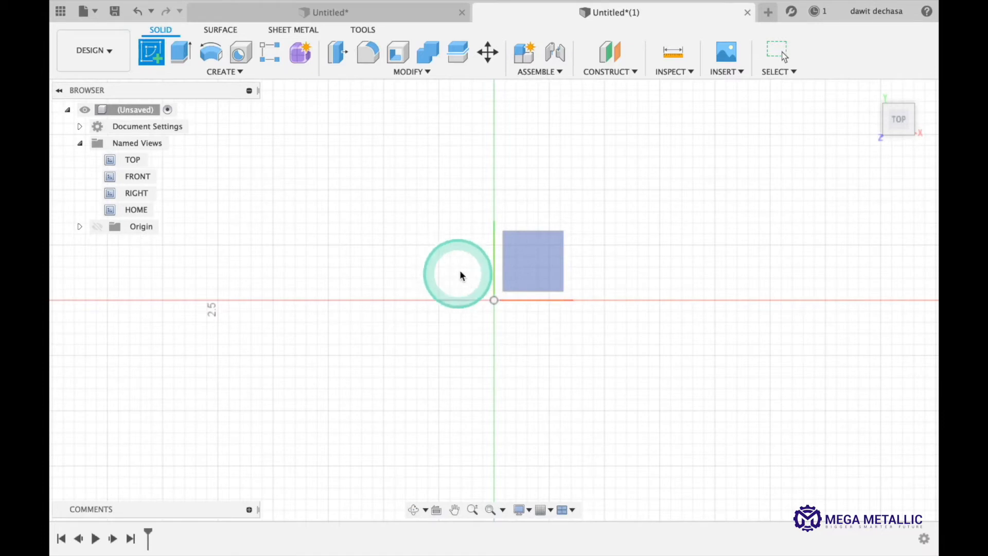
click(451, 267)
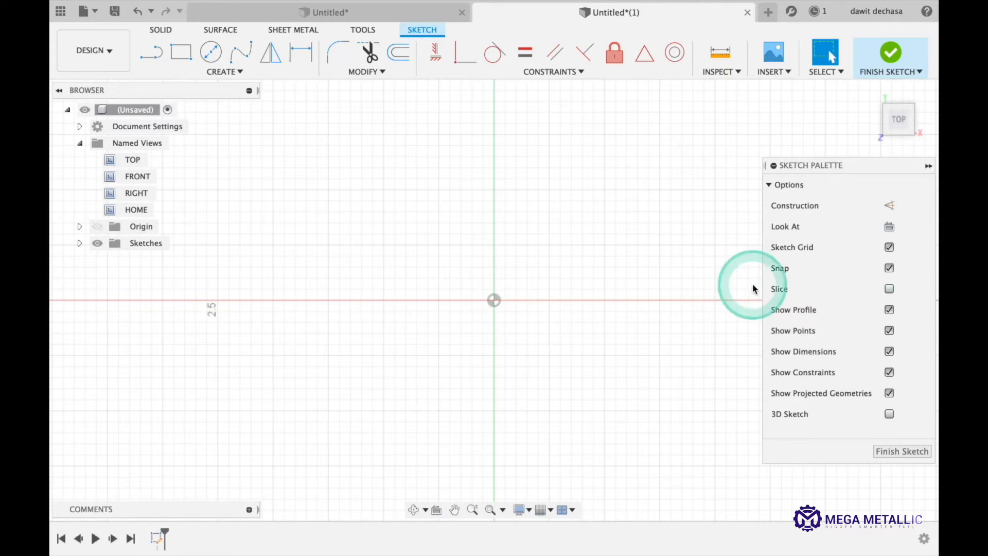
Step: Sketch a center rectangle at the origin, about 3 mm wide and 2.2 mm high
click(182, 55)
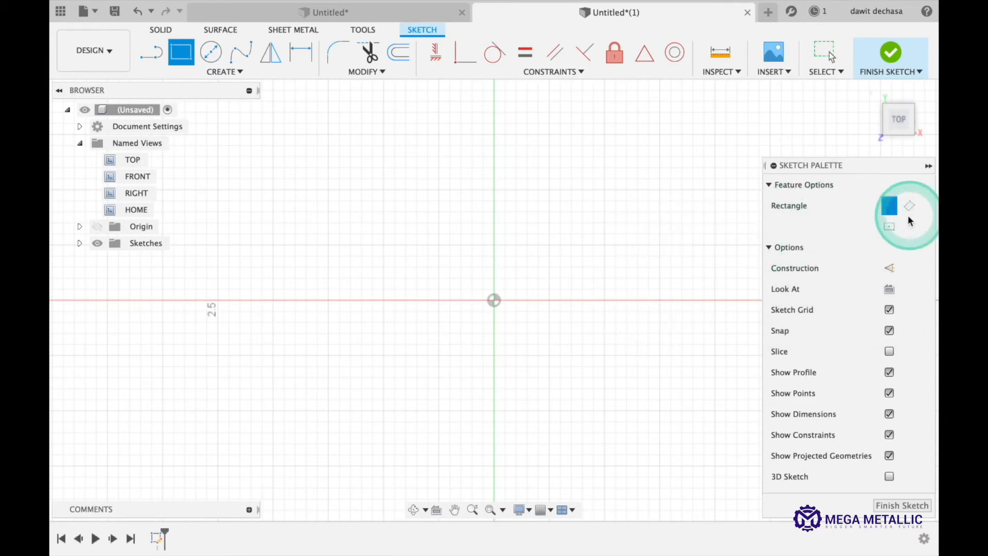
click(890, 228)
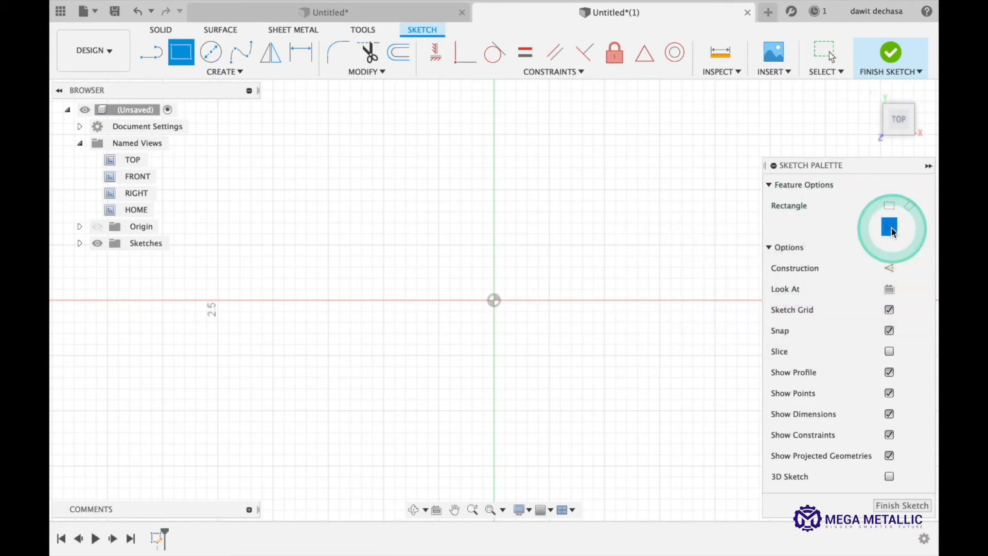
click(495, 303)
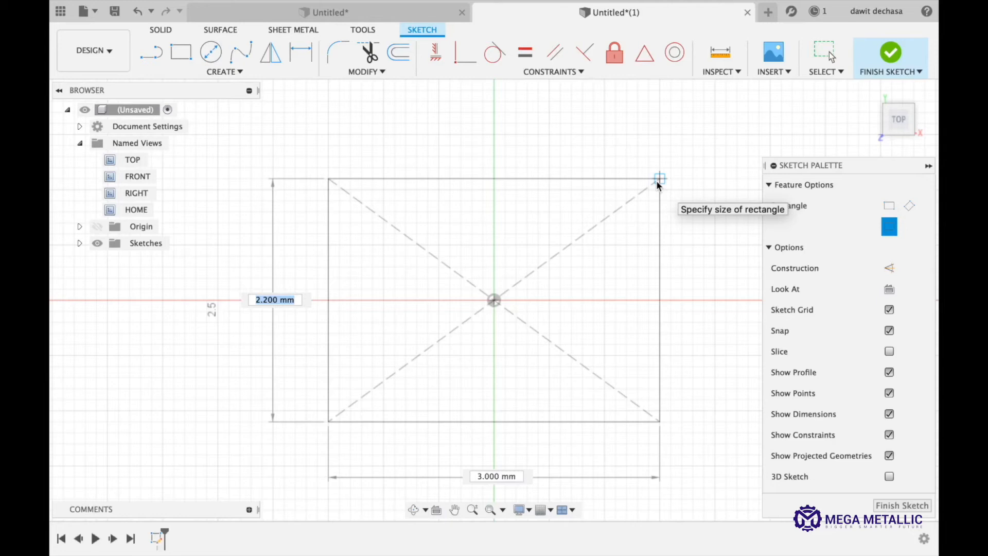
click(656, 180)
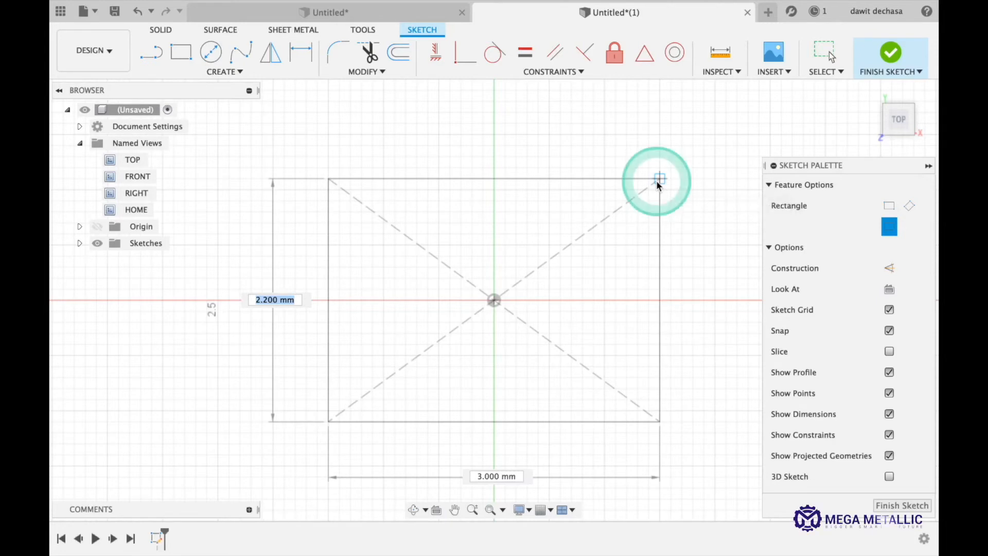
click(656, 180)
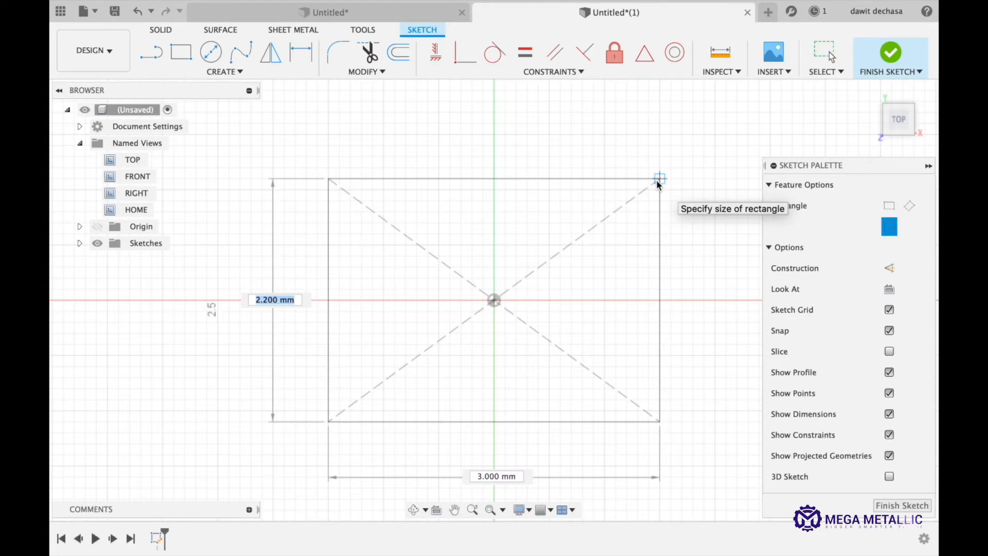
click(658, 181)
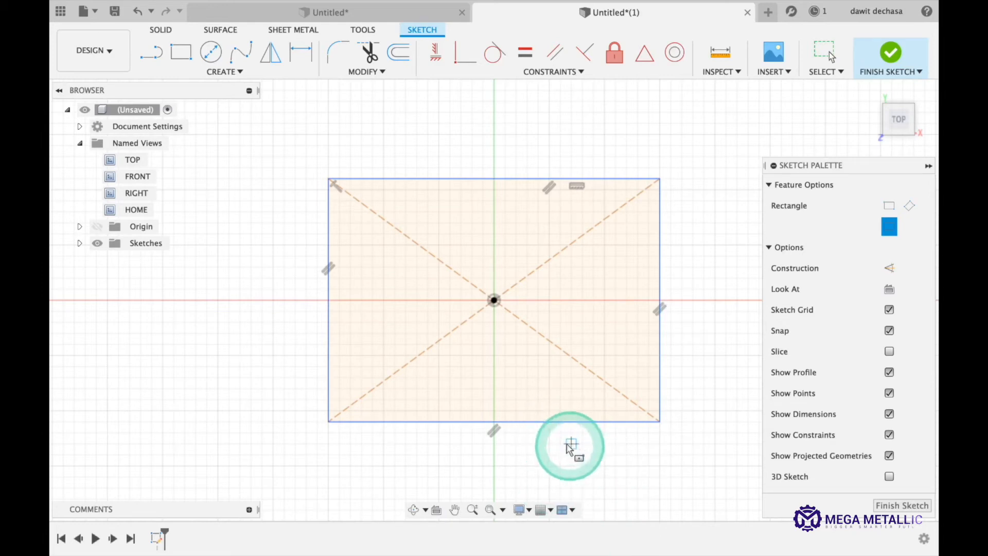
Step: Dimension the rectangle's bottom edge and set its length to 100 mm
click(300, 52)
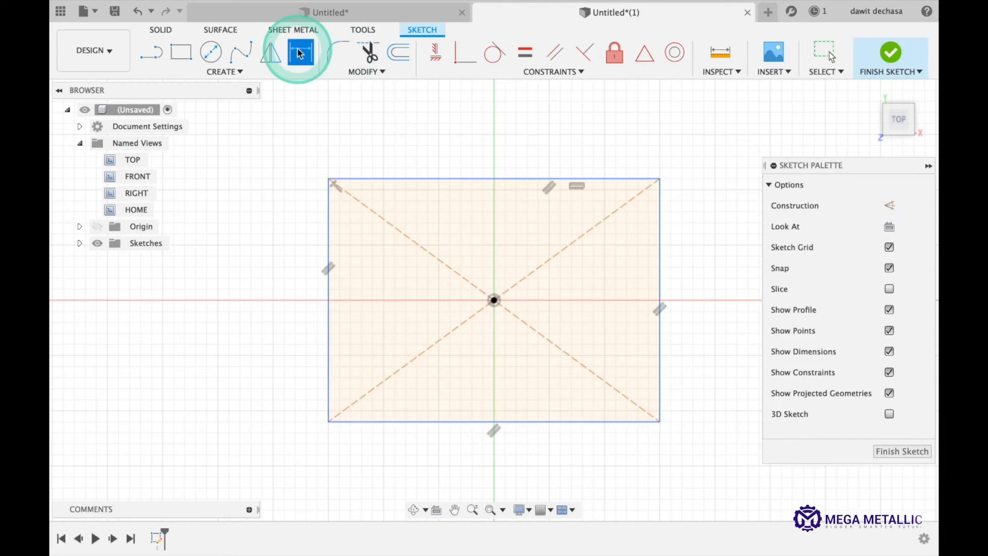
click(541, 421)
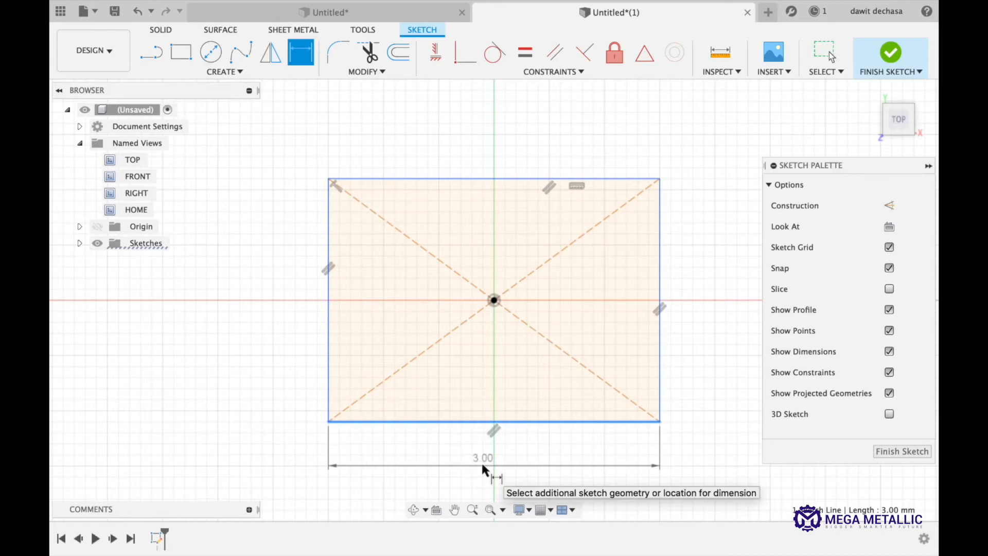
click(482, 465)
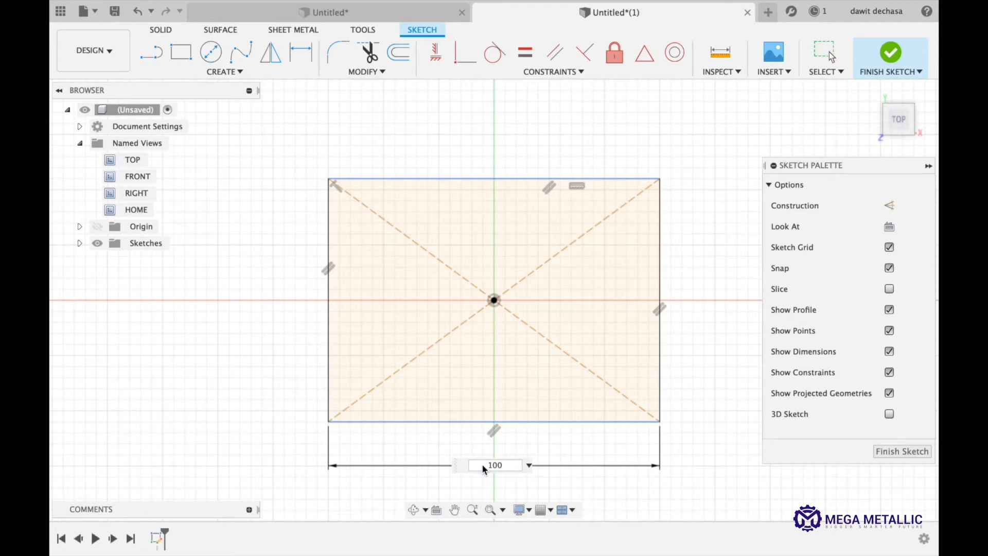
key(Return)
click(480, 462)
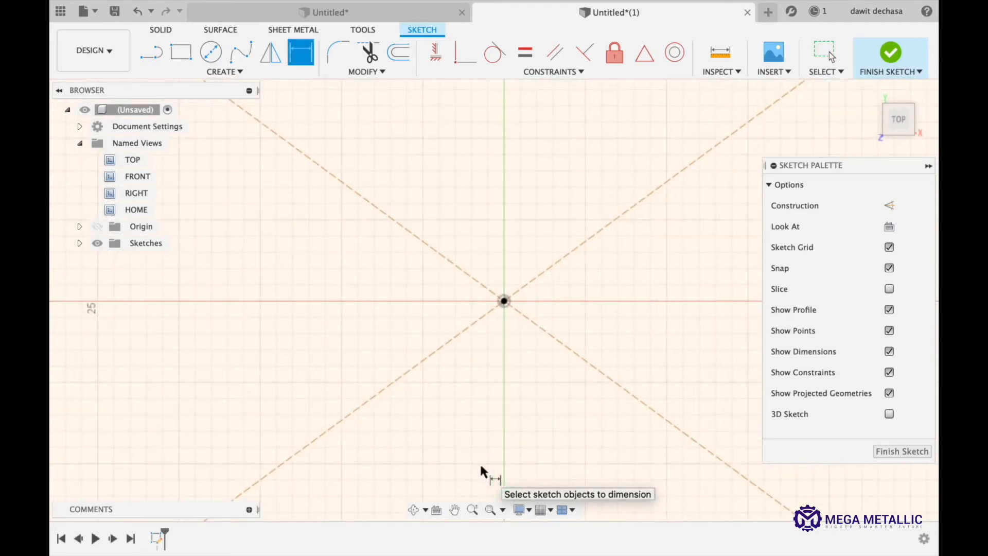
click(685, 342)
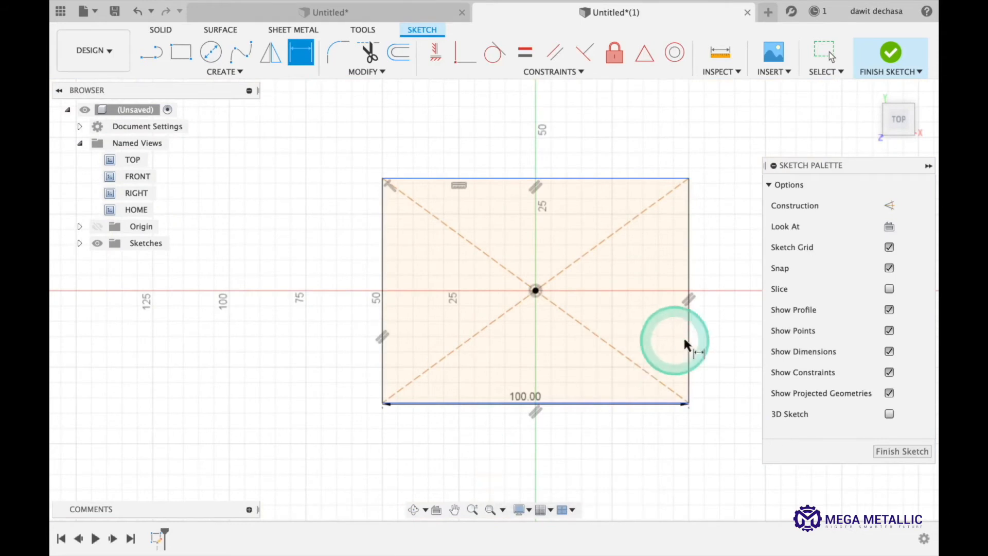
Step: Dimension the rectangle's right vertical edge, set its length to 80 mm, and finish the sketch
click(308, 53)
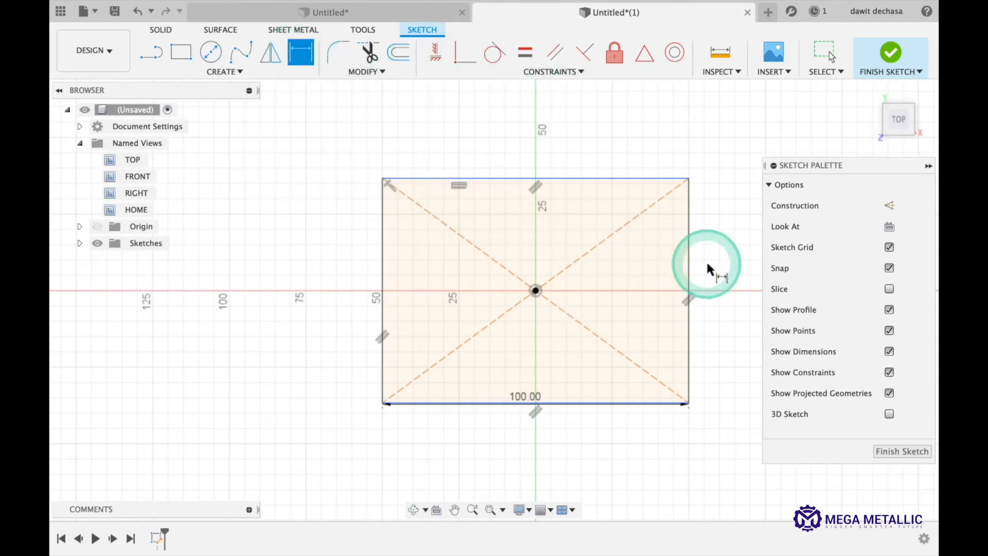
click(687, 262)
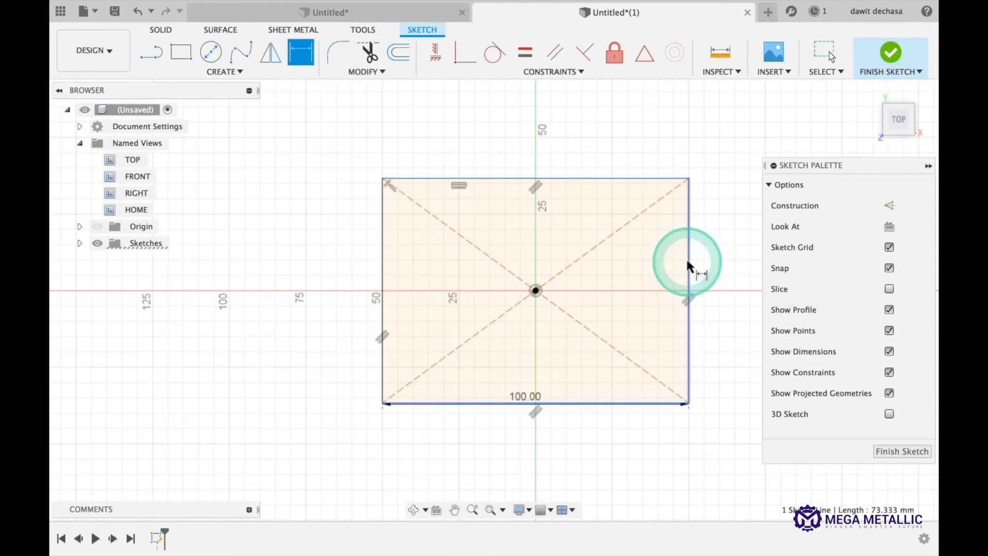
click(739, 303)
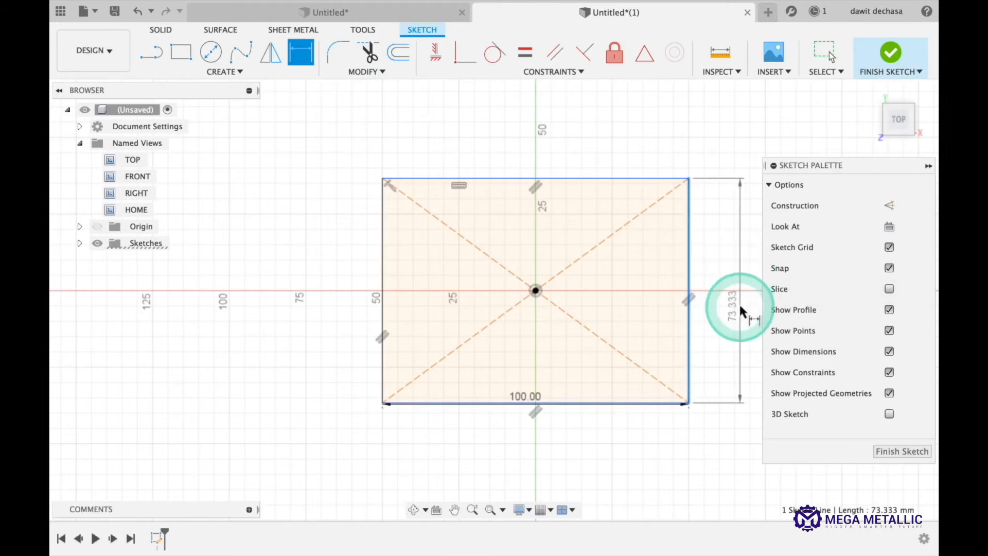
text(80)
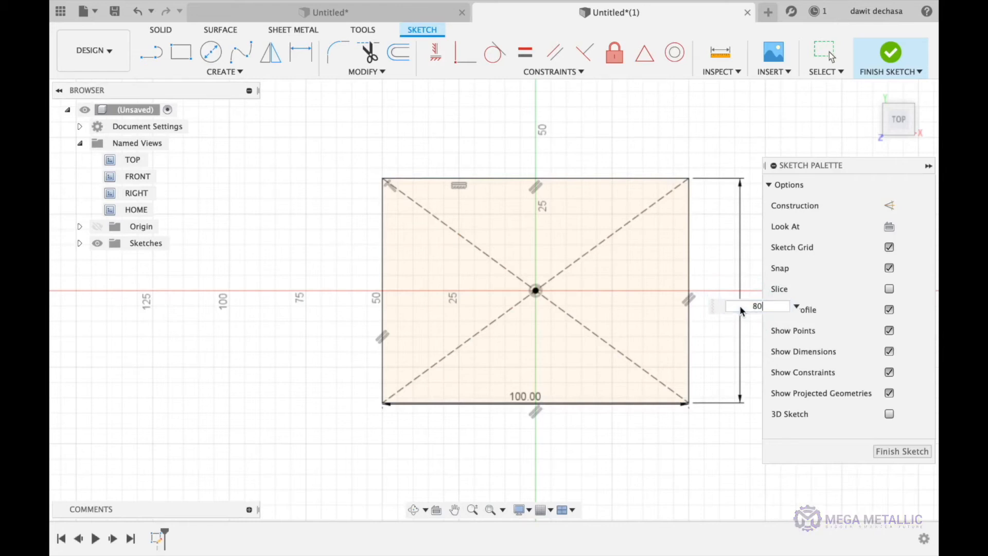
key(Return)
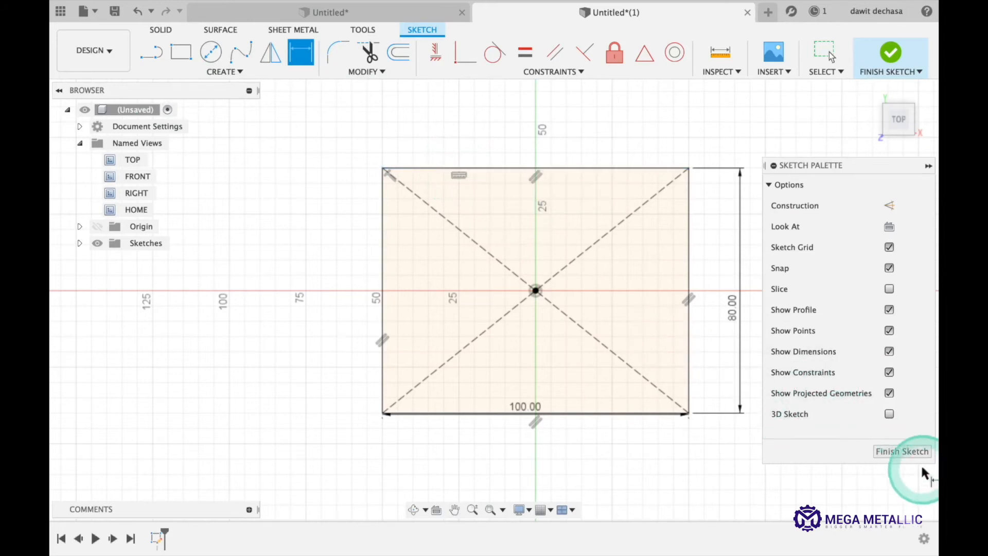
click(904, 452)
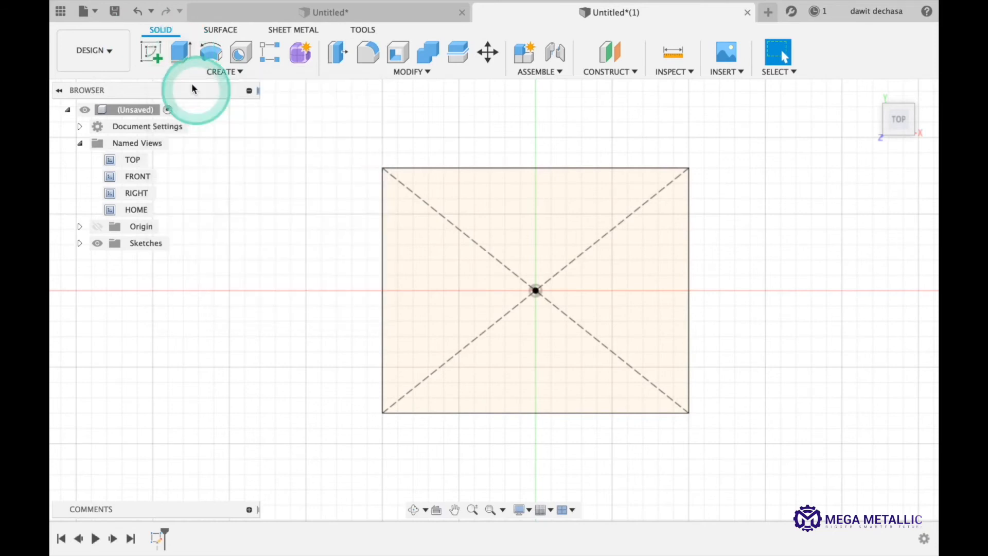
click(183, 54)
click(573, 236)
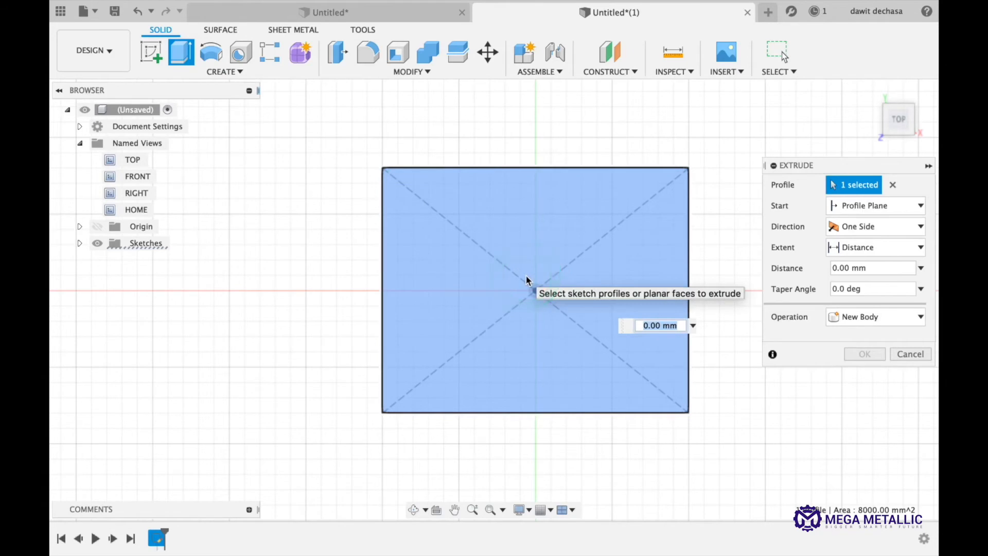
click(528, 286)
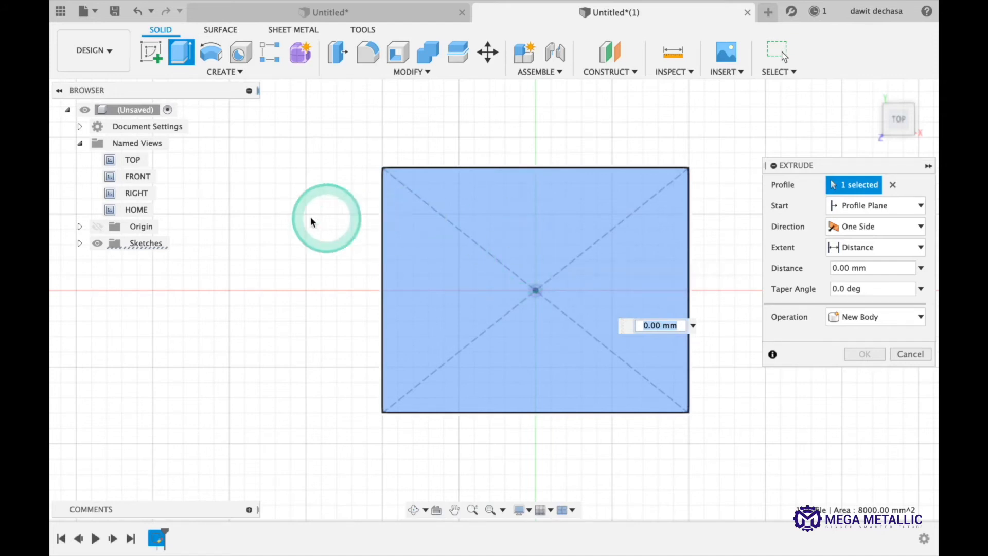
Step: From the HOME named view, start extruding the rectangle profile upward as a new body, pulling the distance to 40 mm
double_click(140, 211)
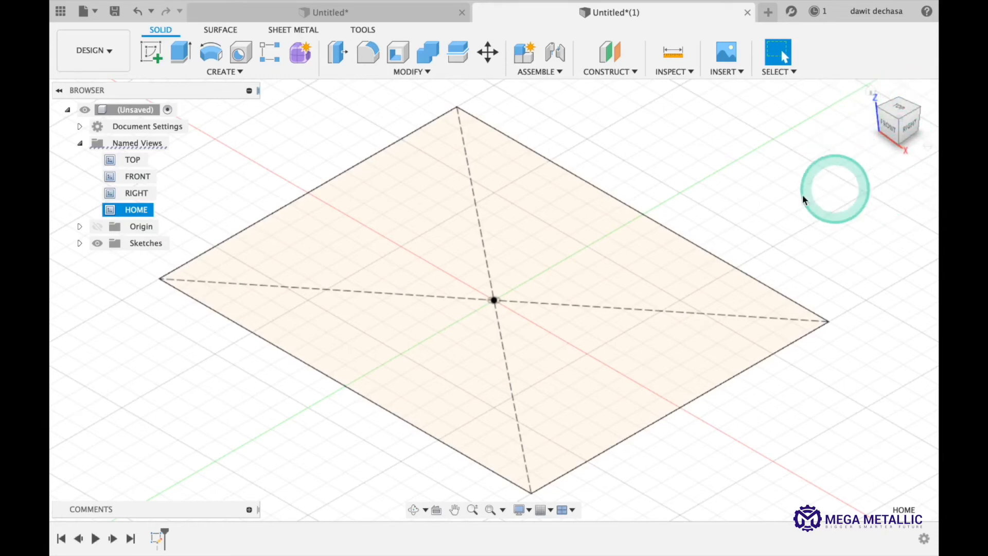
click(181, 52)
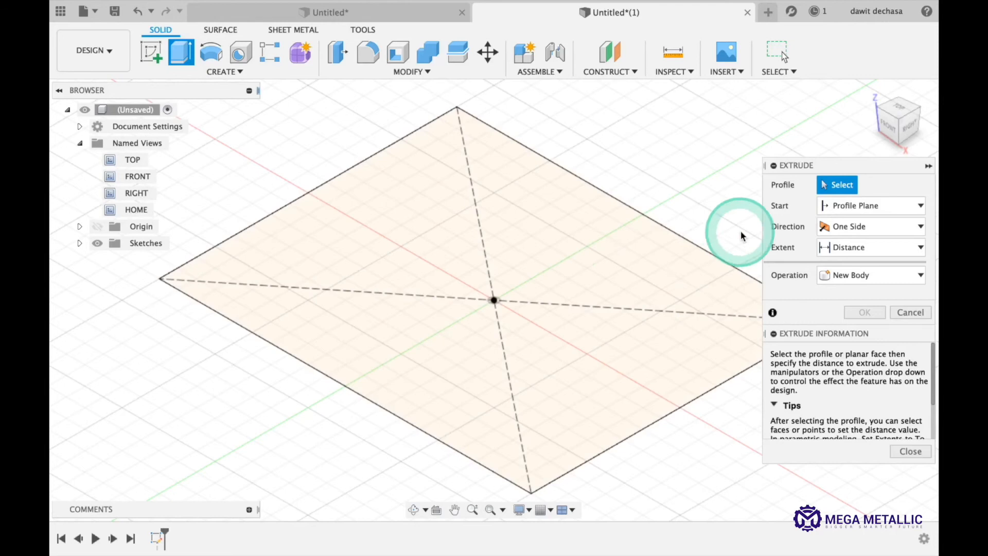
click(619, 265)
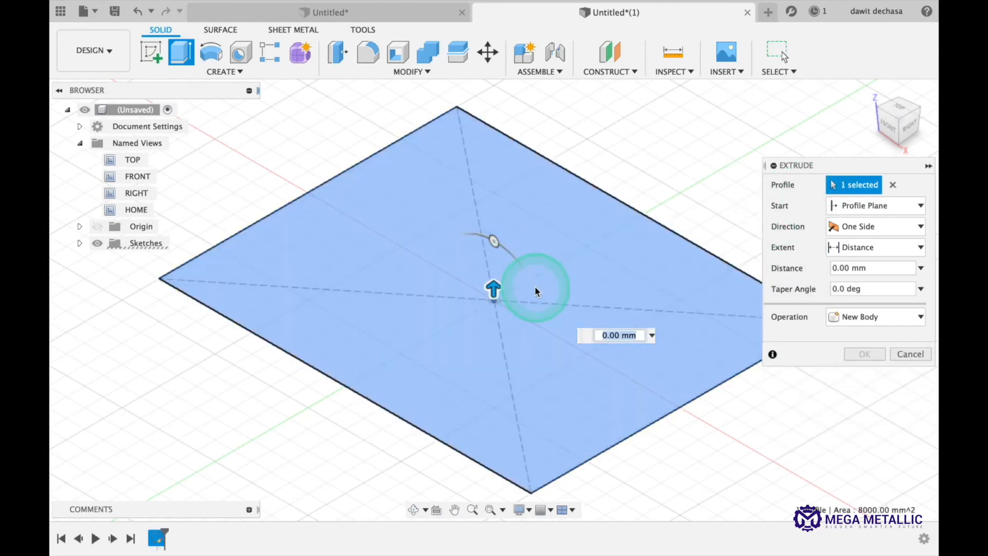
drag(494, 272, 489, 184)
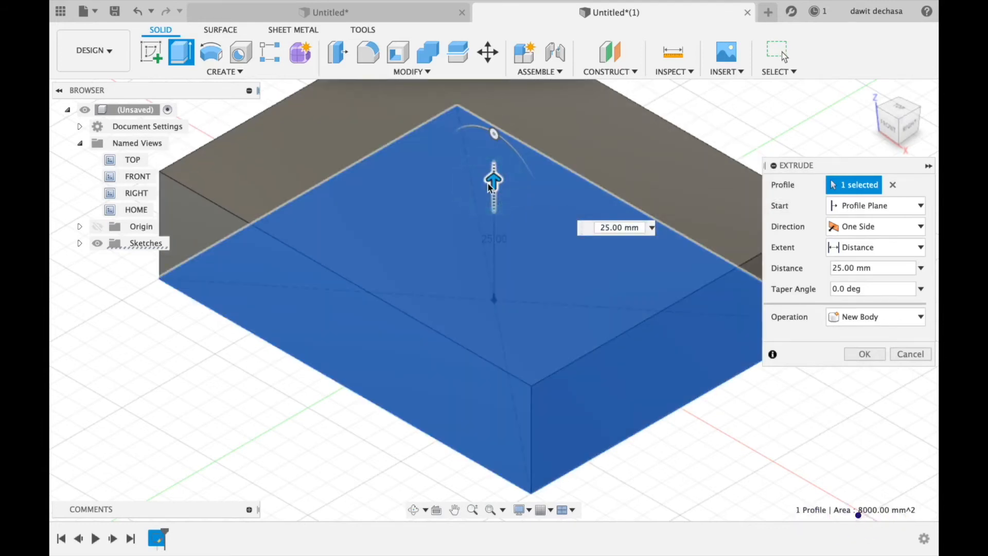
scroll(488, 182, down, 2)
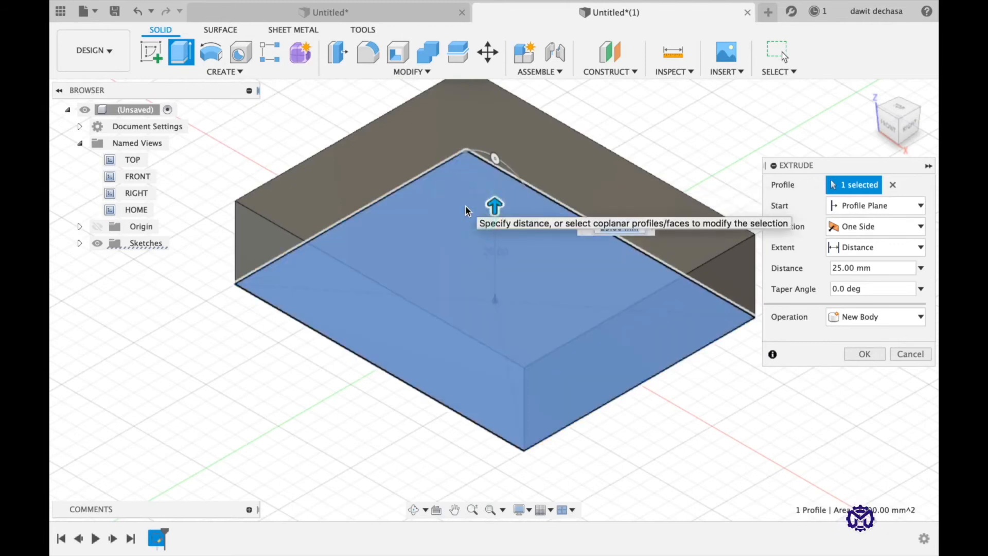
click(466, 205)
scroll(479, 206, down, 2)
click(489, 231)
drag(500, 221, 499, 179)
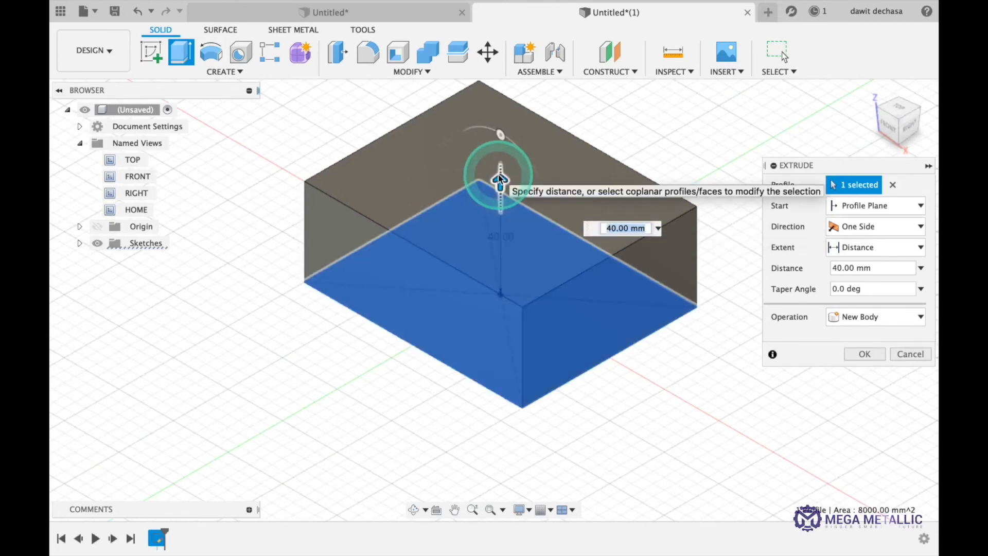
Step: Set the extrusion distance to 60 mm and complete the block
click(615, 230)
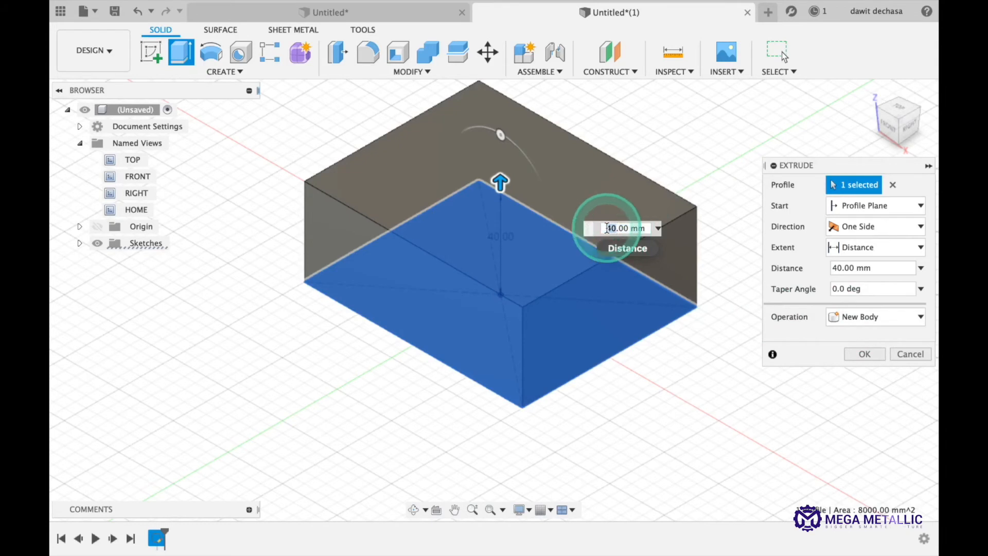
text(20)
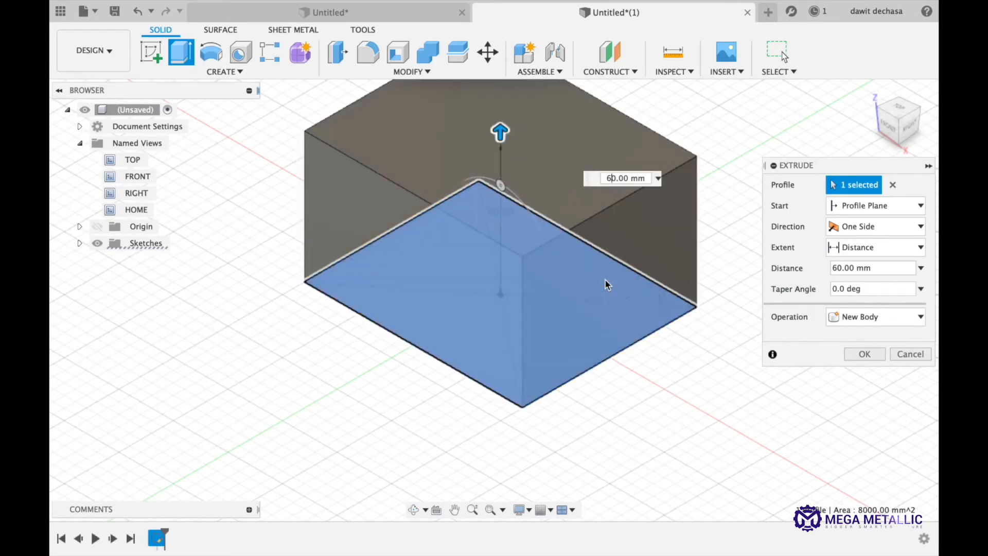
key(Return)
scroll(563, 309, down, 3)
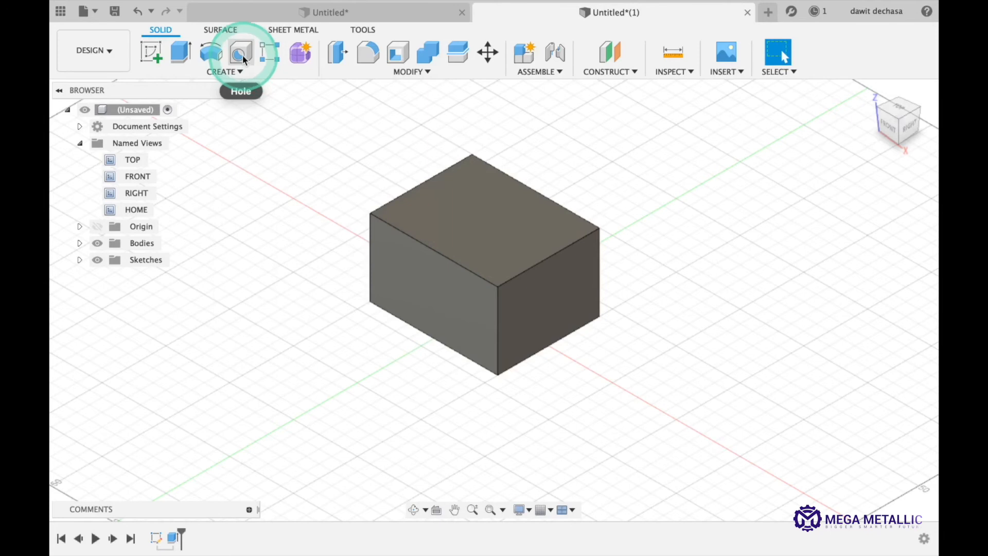
Step: Start a counterbore hole with single-hole placement on the block's top face
click(241, 53)
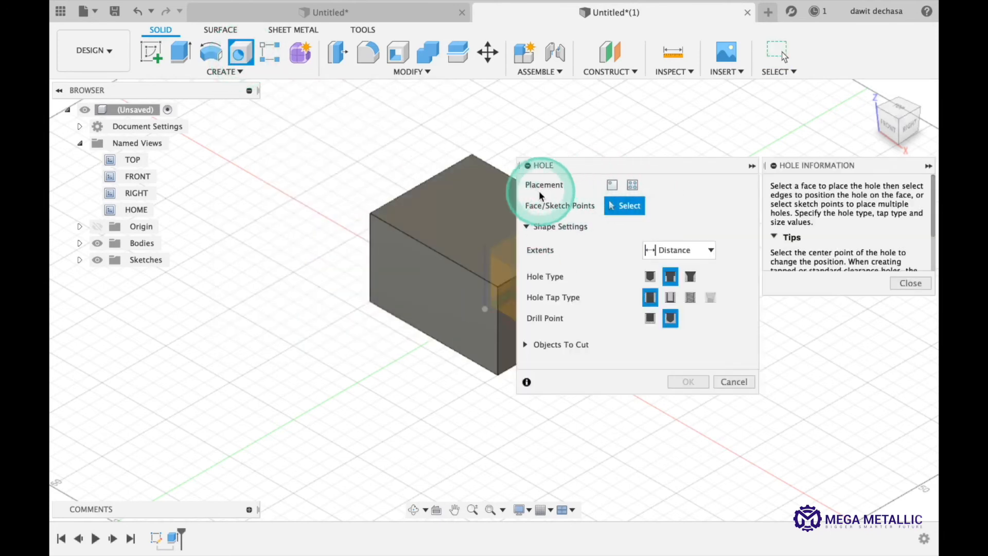
drag(605, 165, 781, 296)
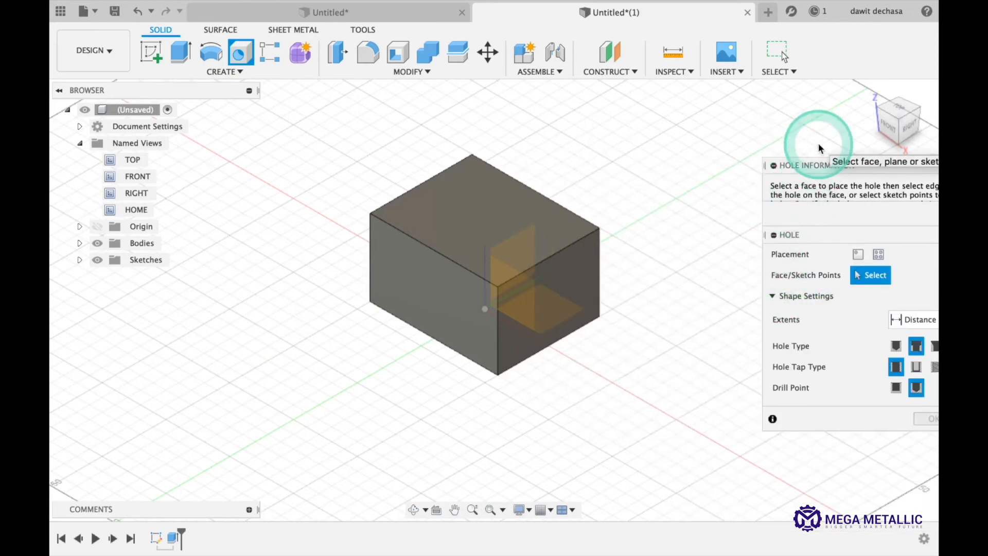
click(859, 255)
click(891, 314)
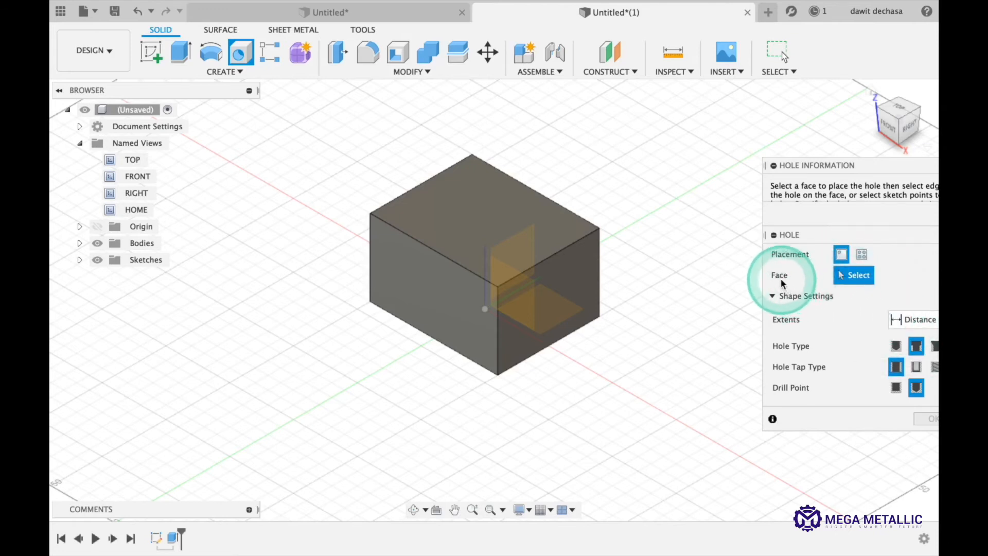
click(478, 212)
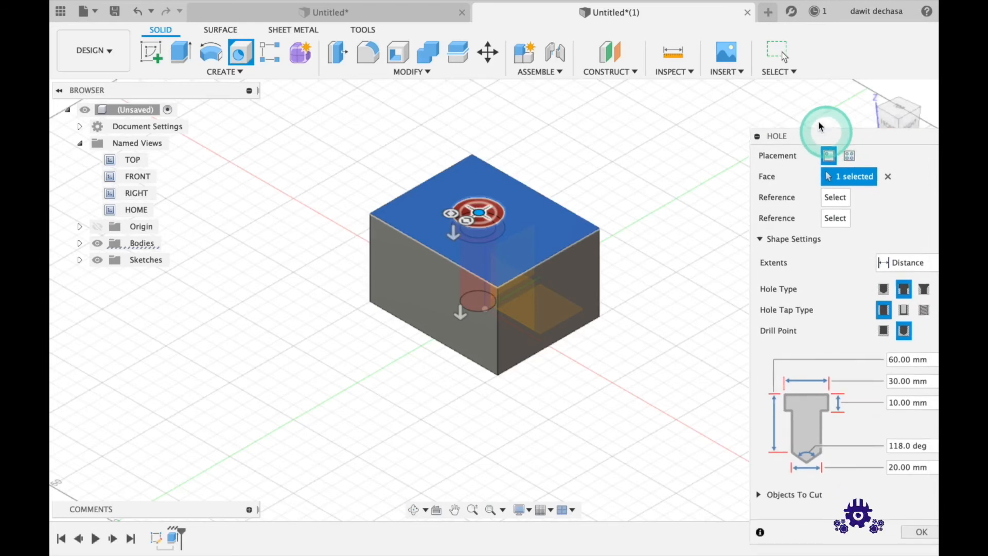
Step: Try the tapped hole type and pull the hole depth to 90 mm
drag(821, 126, 792, 92)
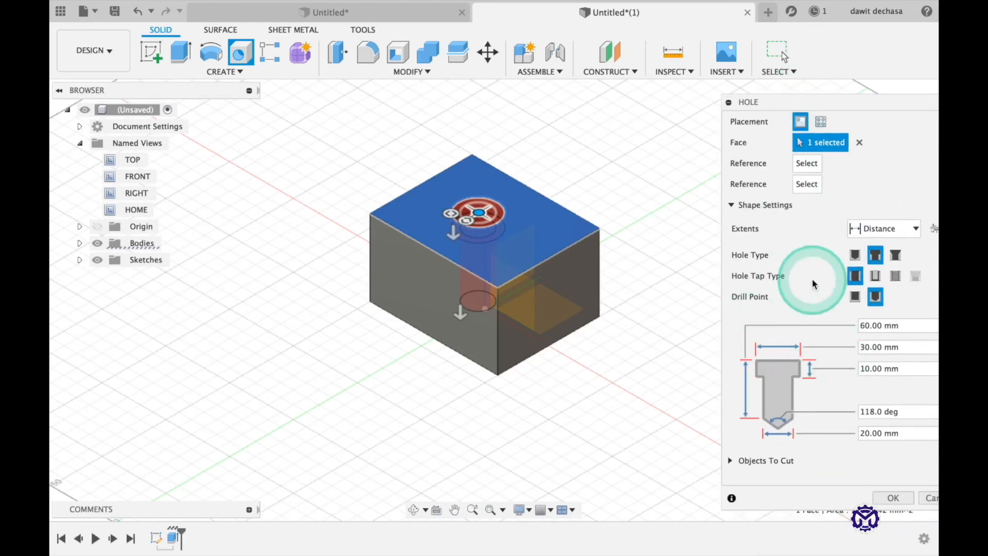
click(901, 280)
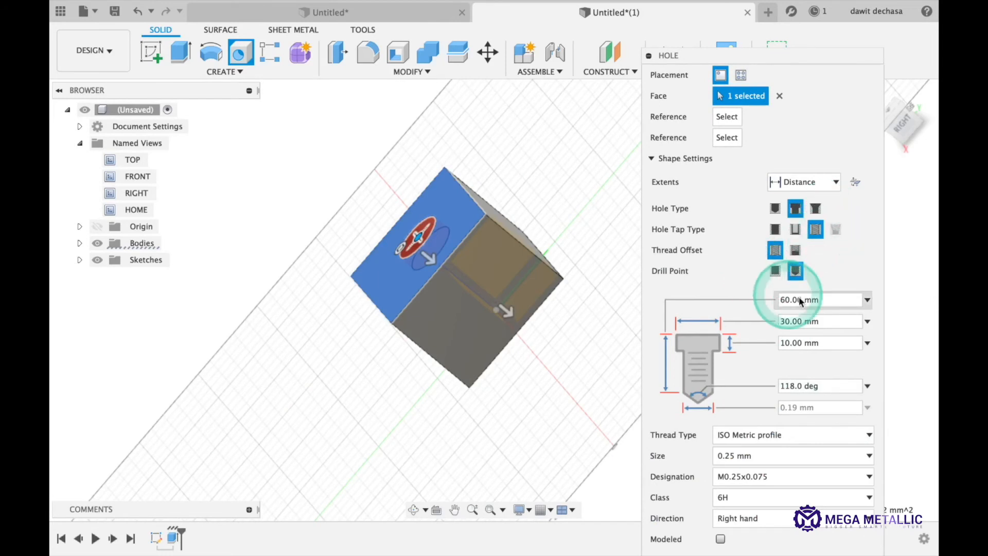
drag(495, 309, 556, 303)
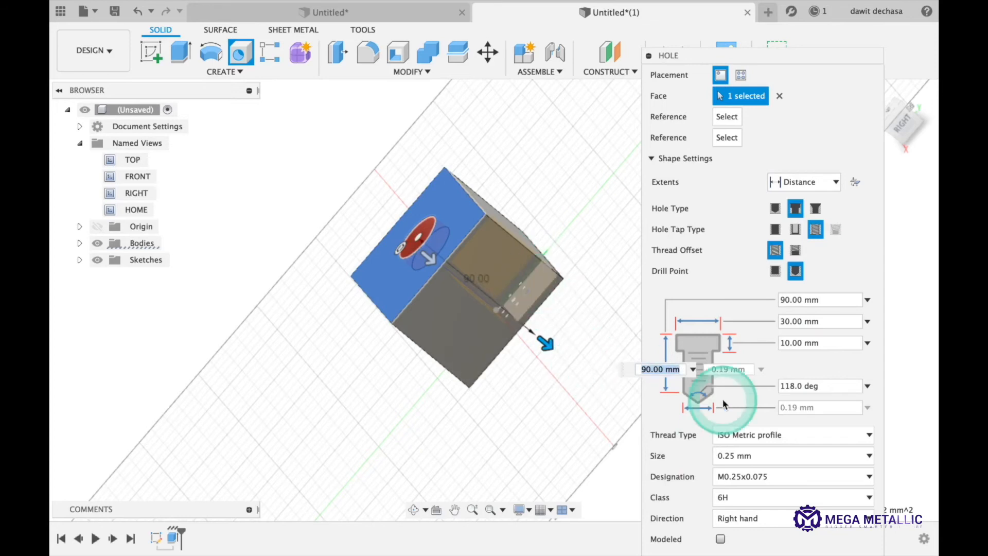
Step: Set the hole tap type to simple and the hole diameter to 20 mm, and create the hole
click(774, 230)
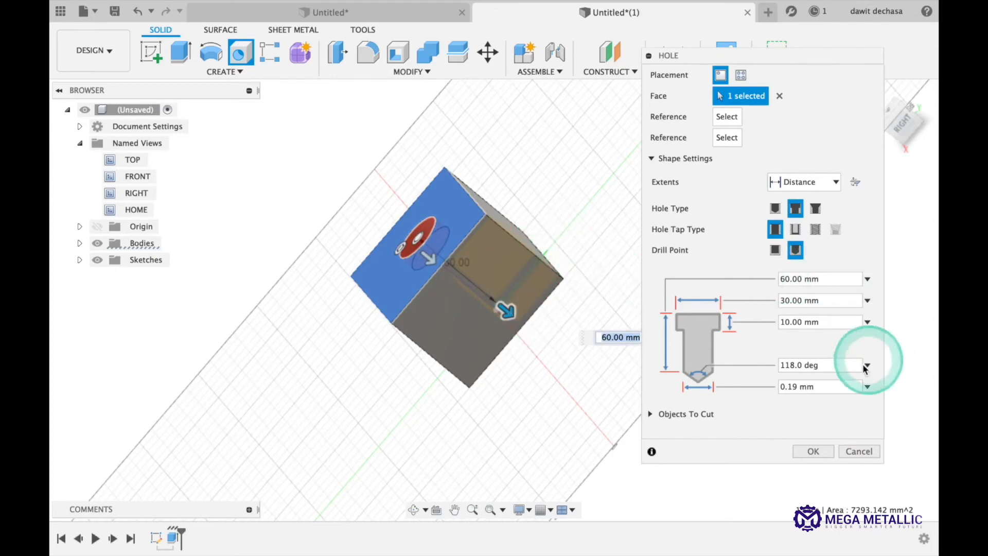
drag(798, 385, 775, 390)
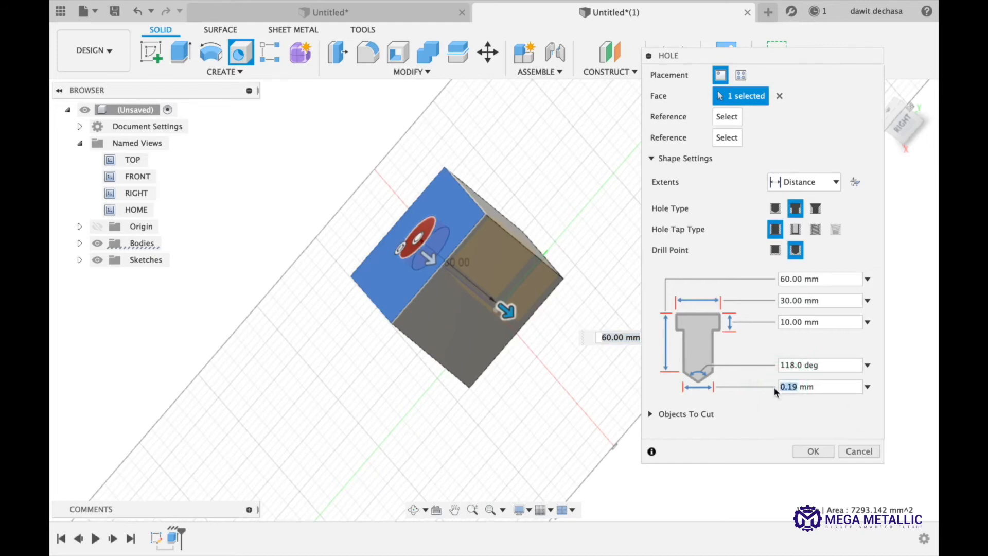
text(20)
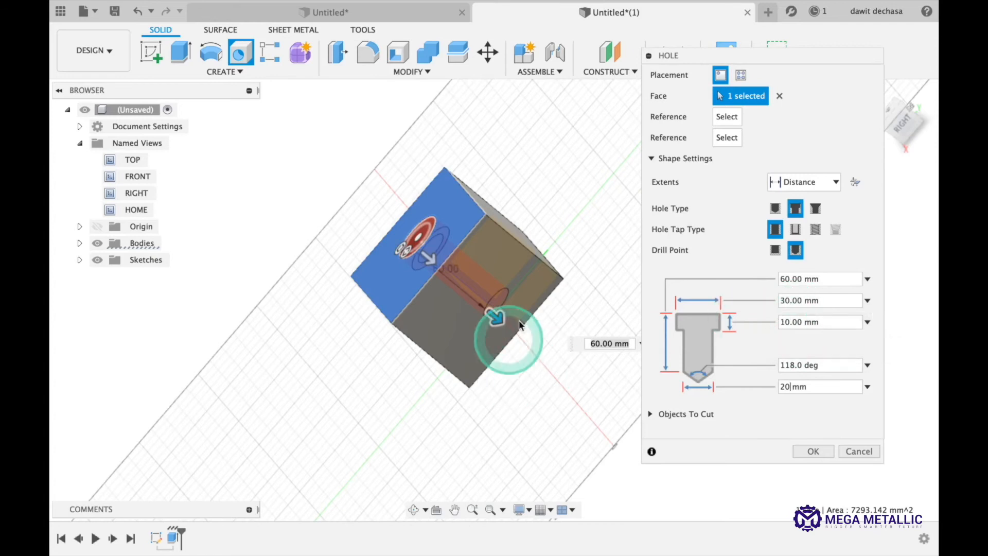
click(814, 451)
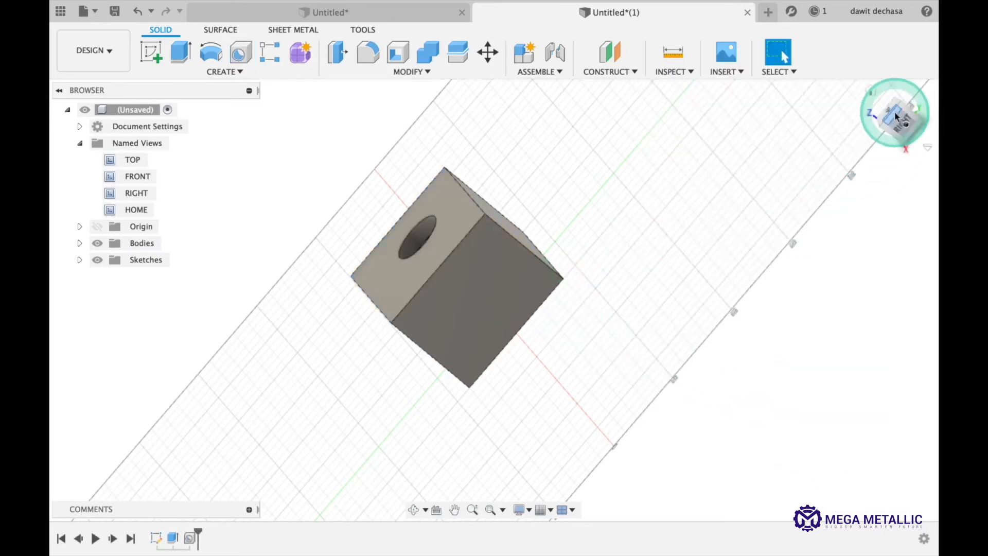
Step: Start a constant-radius fillet and select the block's four top edges, three visible vertical edges and two visible bottom edges
mouse_move(895, 106)
mouse_down()
mouse_move(929, 109)
mouse_move(929, 98)
mouse_move(900, 106)
mouse_move(927, 187)
mouse_move(456, 546)
mouse_move(416, 522)
mouse_move(514, 331)
mouse_move(551, 283)
mouse_move(526, 221)
mouse_move(483, 331)
mouse_move(455, 302)
mouse_move(439, 136)
mouse_up()
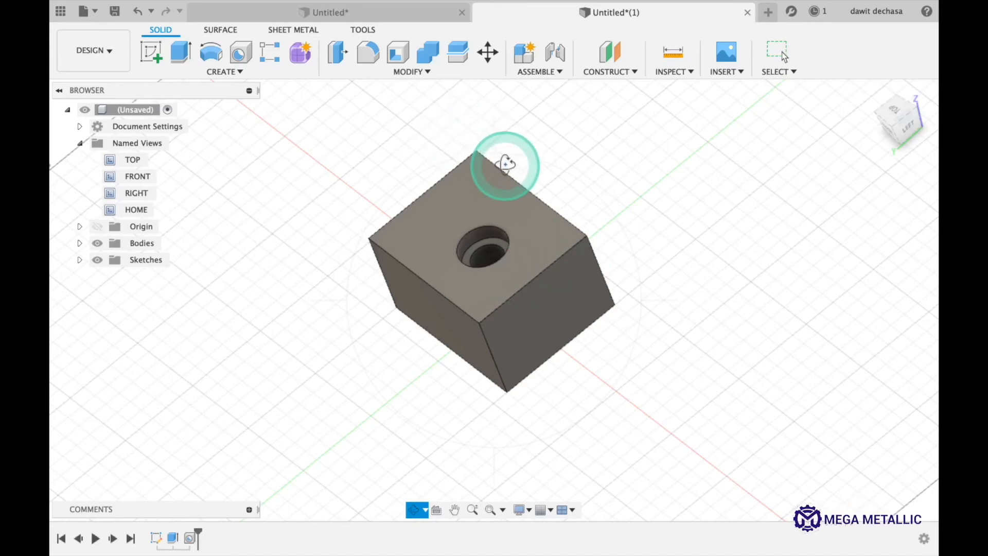
click(371, 55)
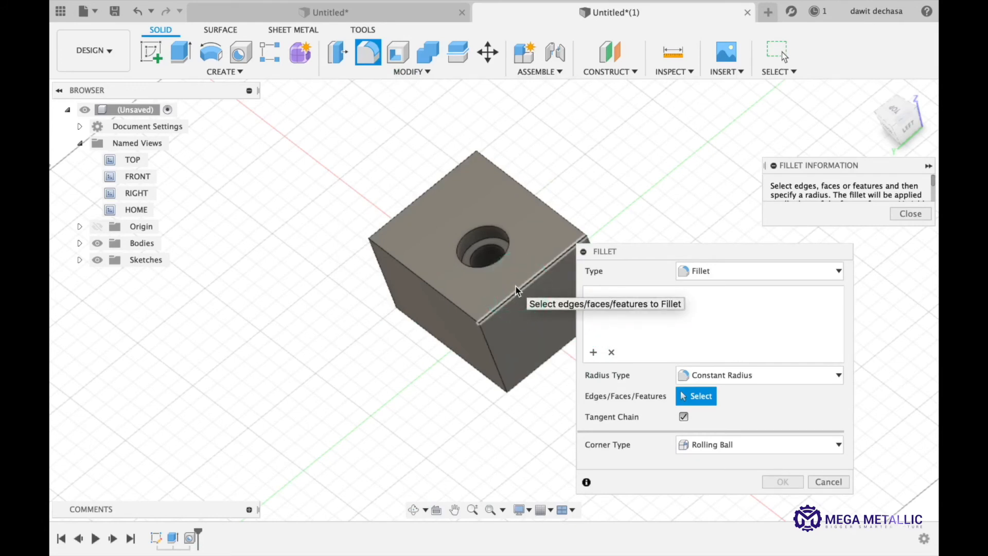
click(489, 279)
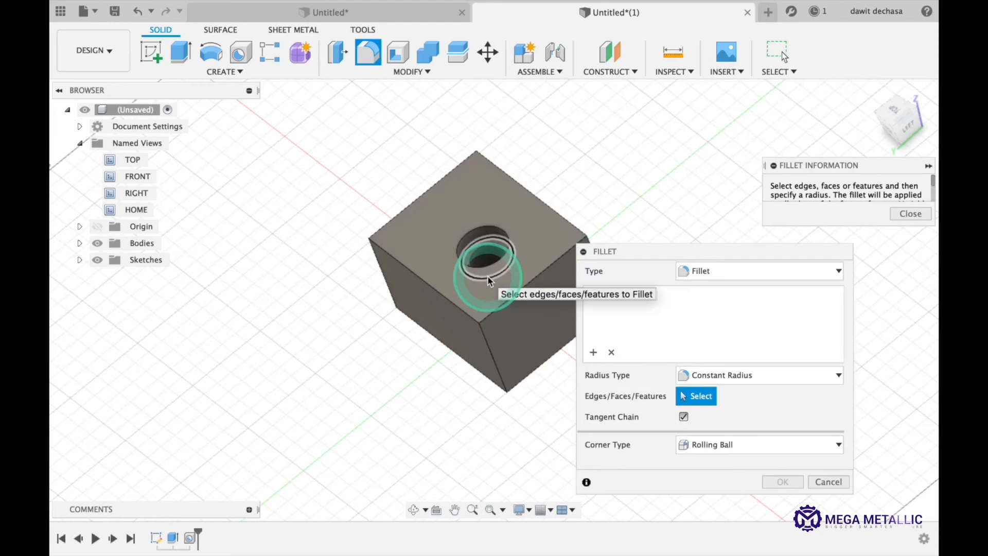
click(498, 297)
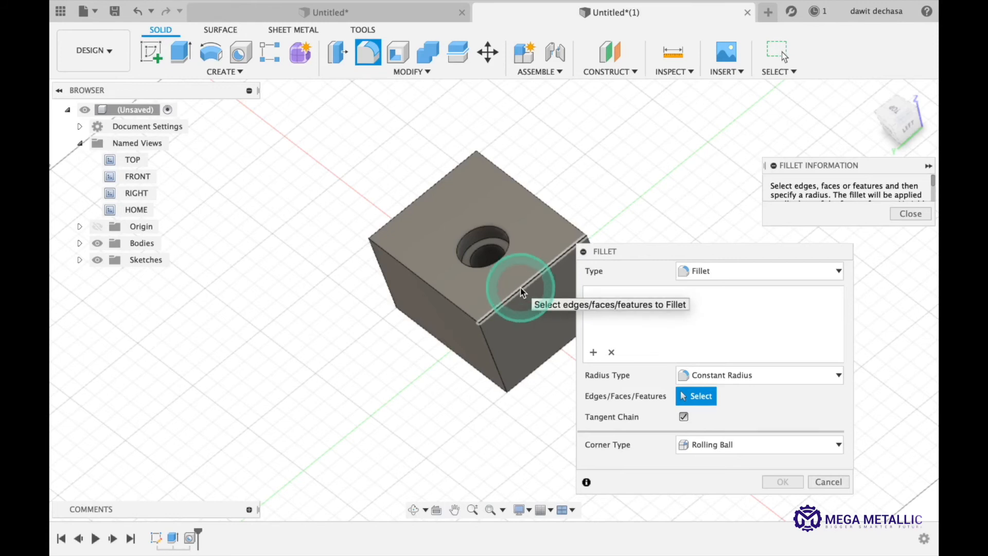
click(522, 291)
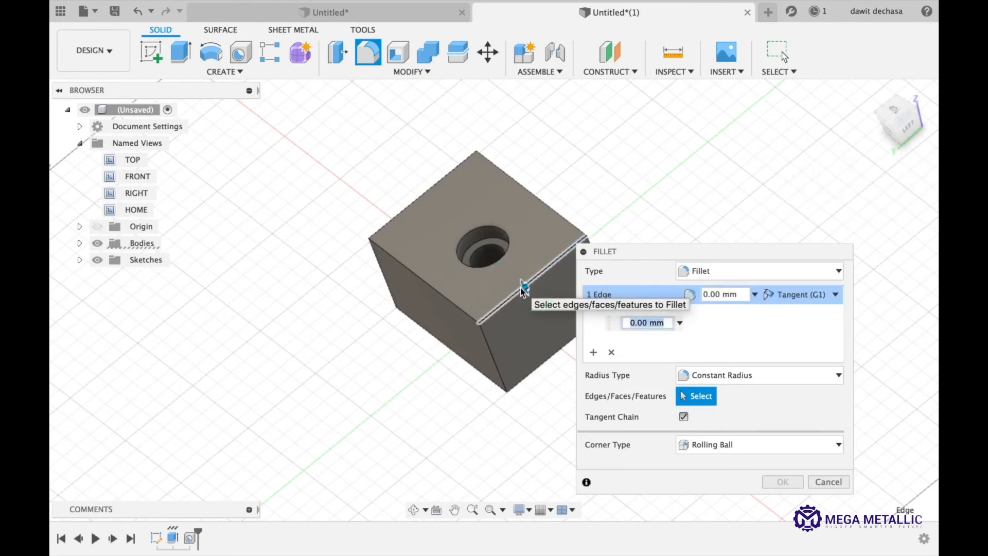
click(455, 311)
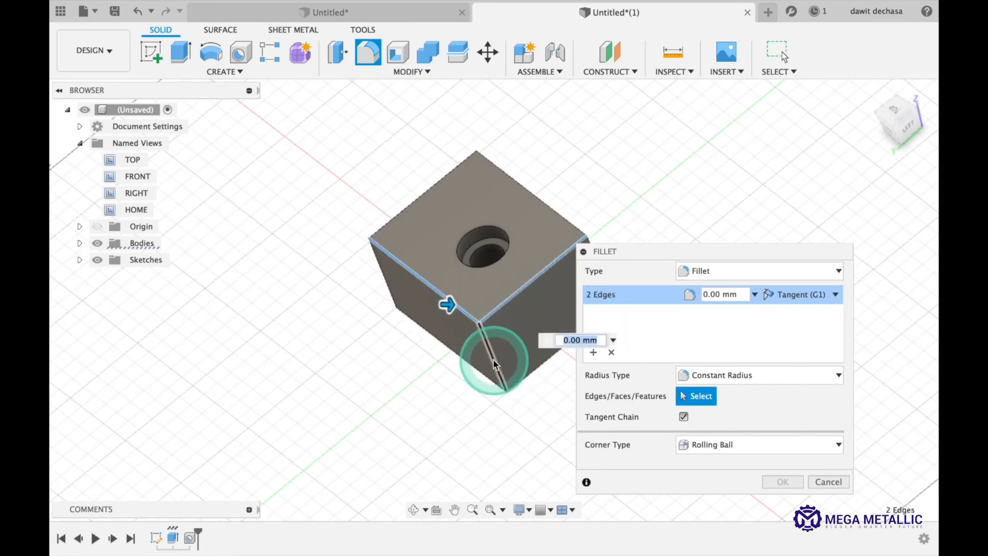
click(498, 367)
click(523, 378)
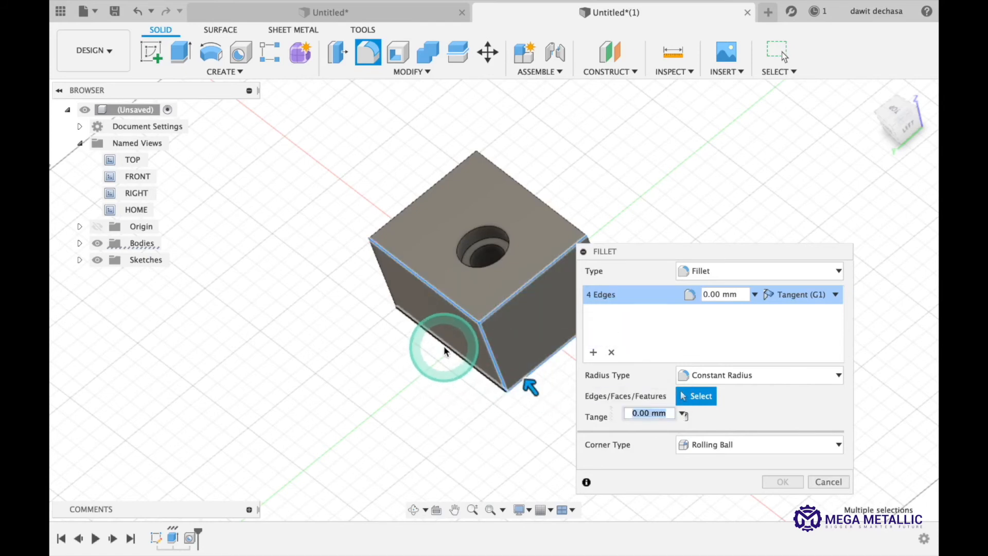
click(445, 344)
click(382, 278)
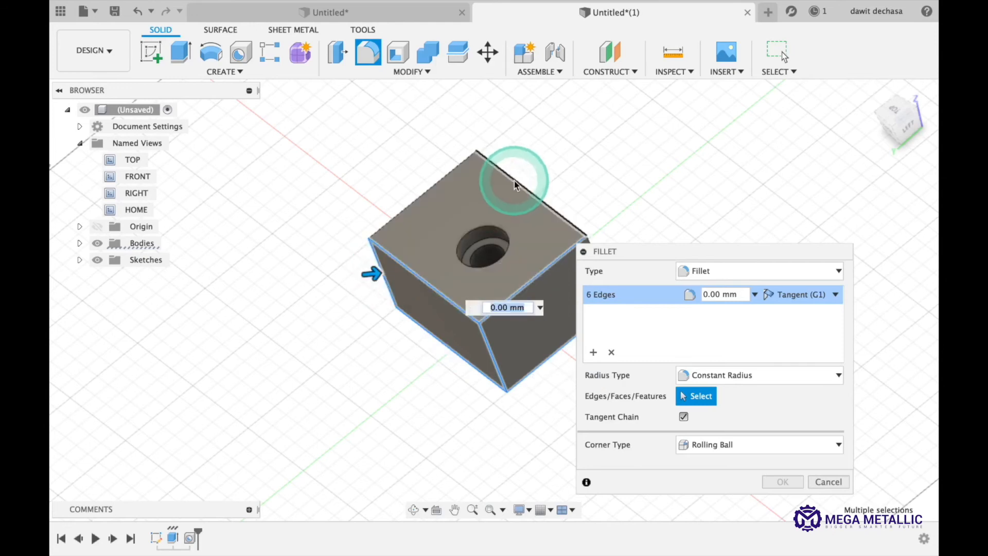
click(511, 178)
click(449, 179)
click(595, 238)
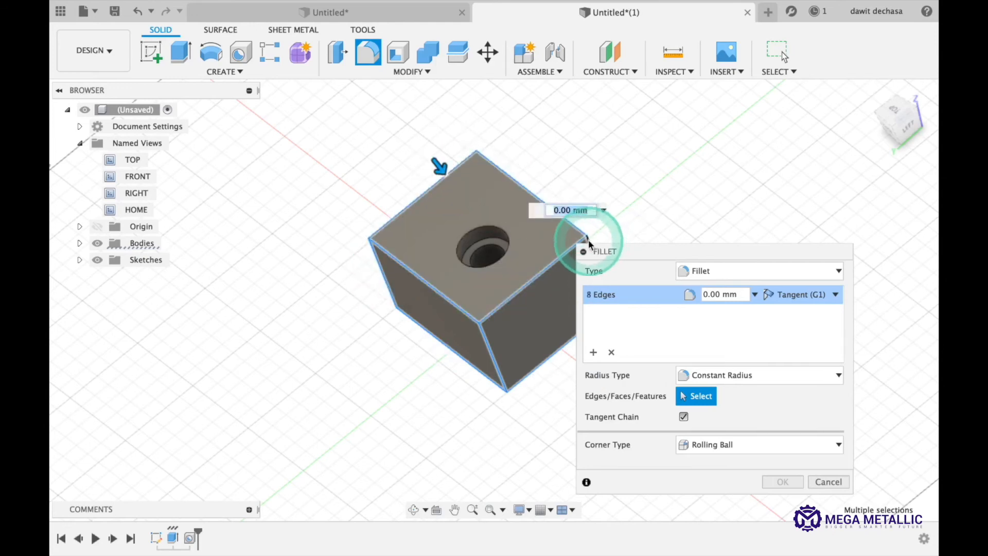
Step: Add the three remaining edges on the block's hidden sides to the fillet selection, covering all twelve outer edges
drag(661, 254, 731, 247)
shift+middle_drag(855, 123, 729, 264)
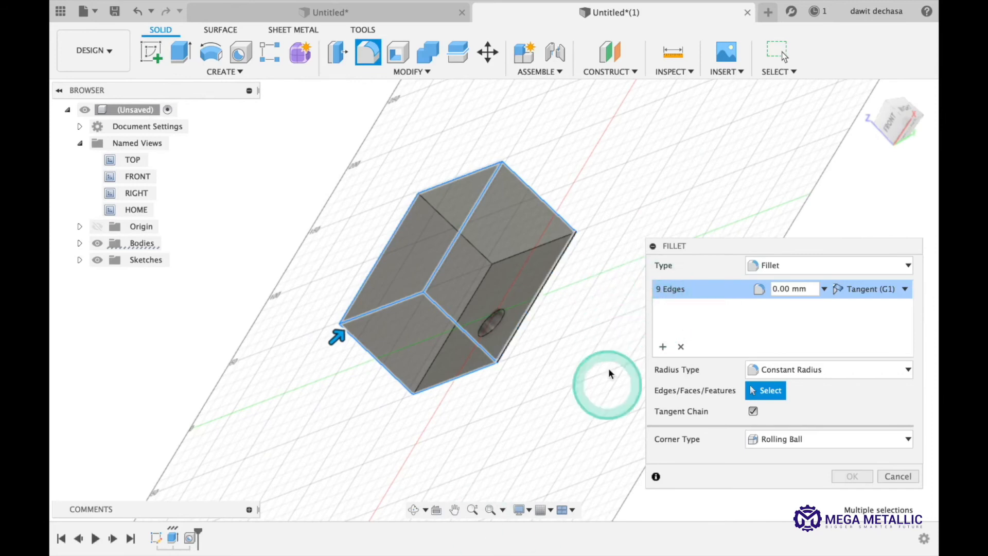
shift+middle_drag(904, 100, 883, 122)
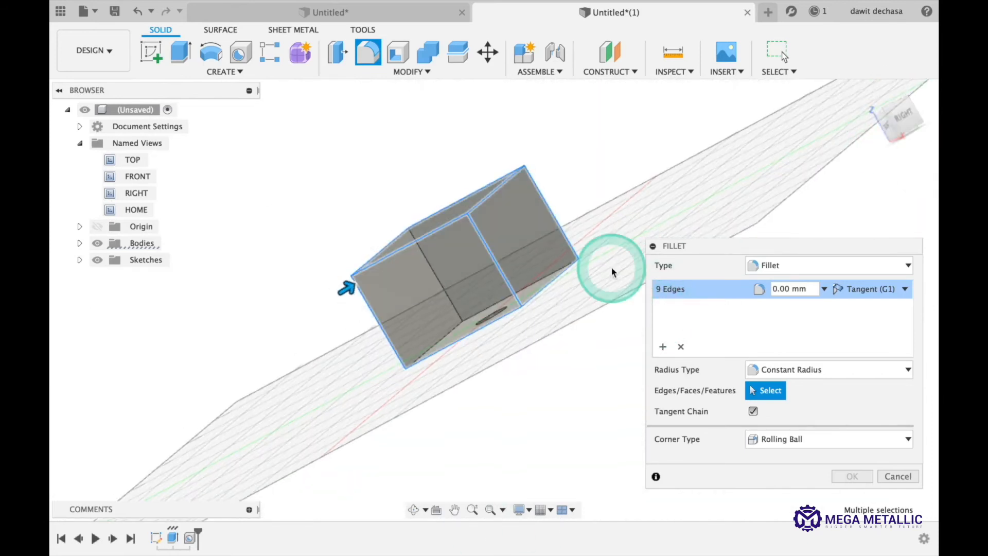
click(433, 280)
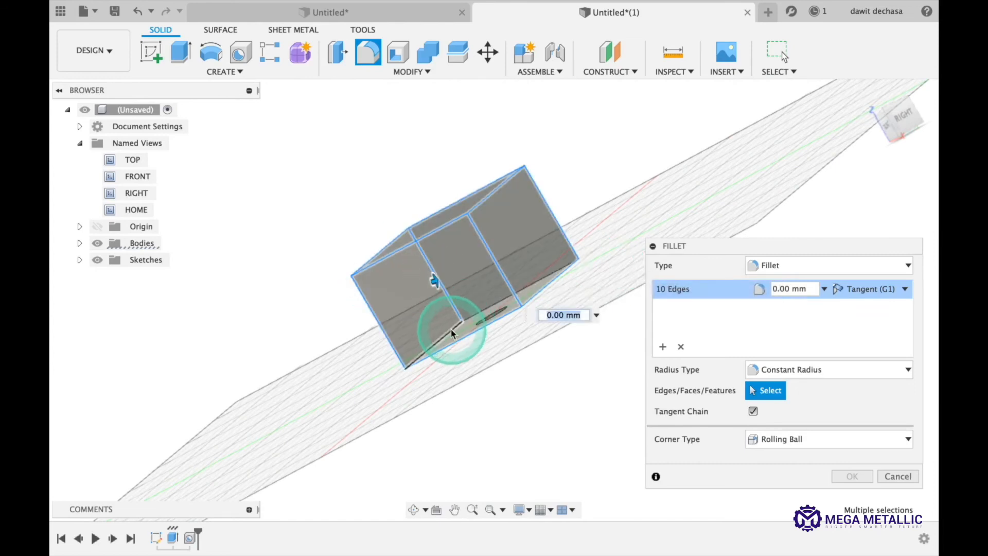
click(487, 302)
click(502, 301)
Step: Set the fillet radius to 3 mm for the selected edges and create the fillet
click(786, 275)
click(783, 287)
click(777, 287)
click(772, 287)
text(1)
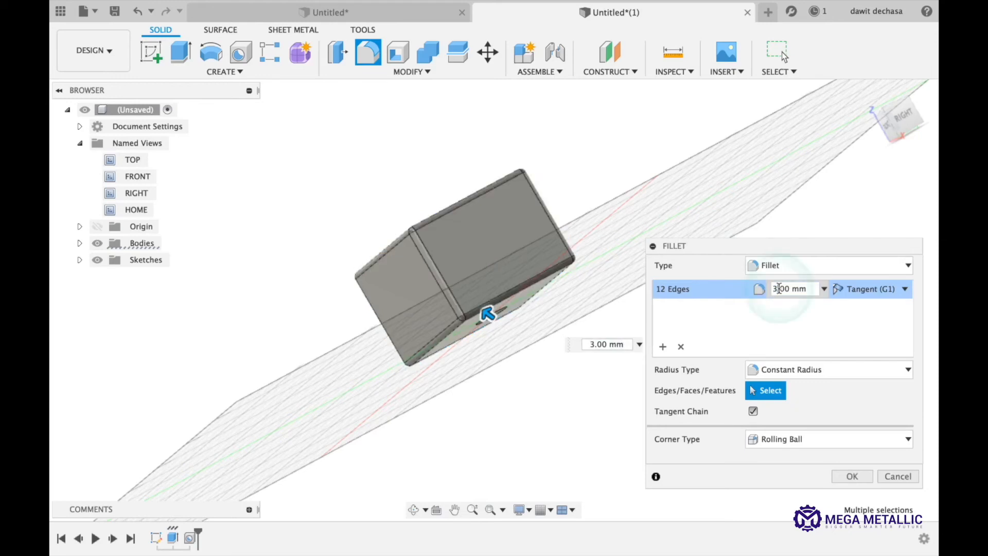
click(780, 289)
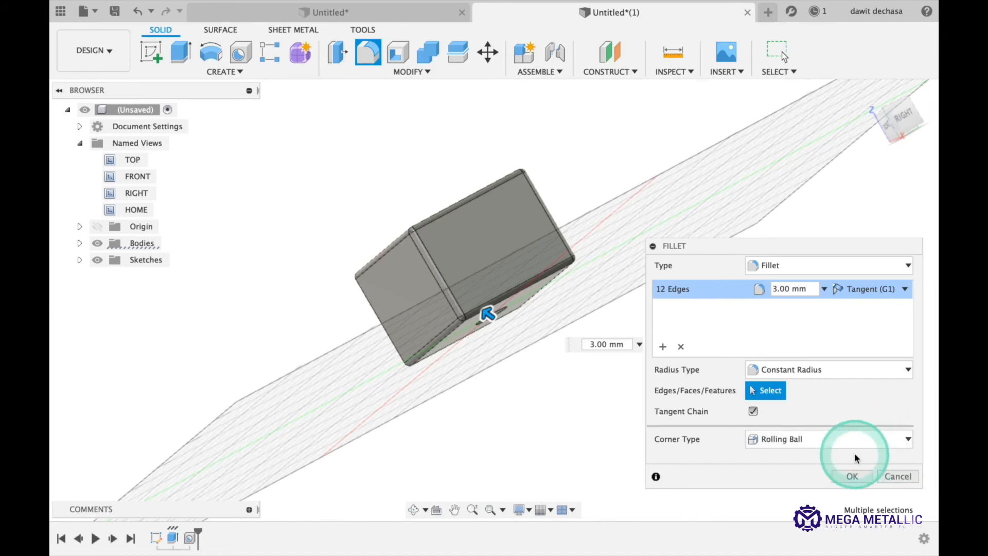
click(865, 479)
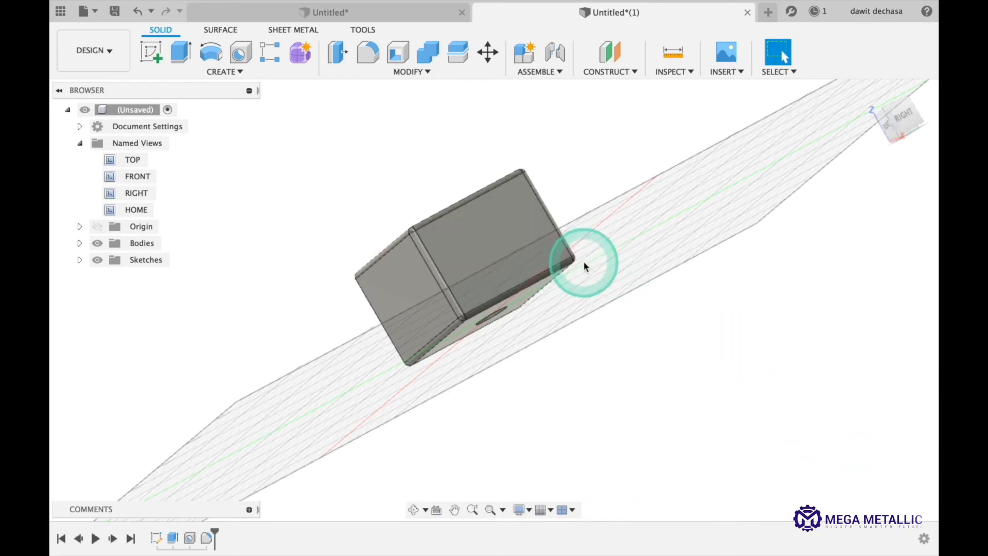
Step: Select the whole block and open its counterbore hole feature for editing from the body's feature list
click(416, 510)
drag(609, 223, 549, 299)
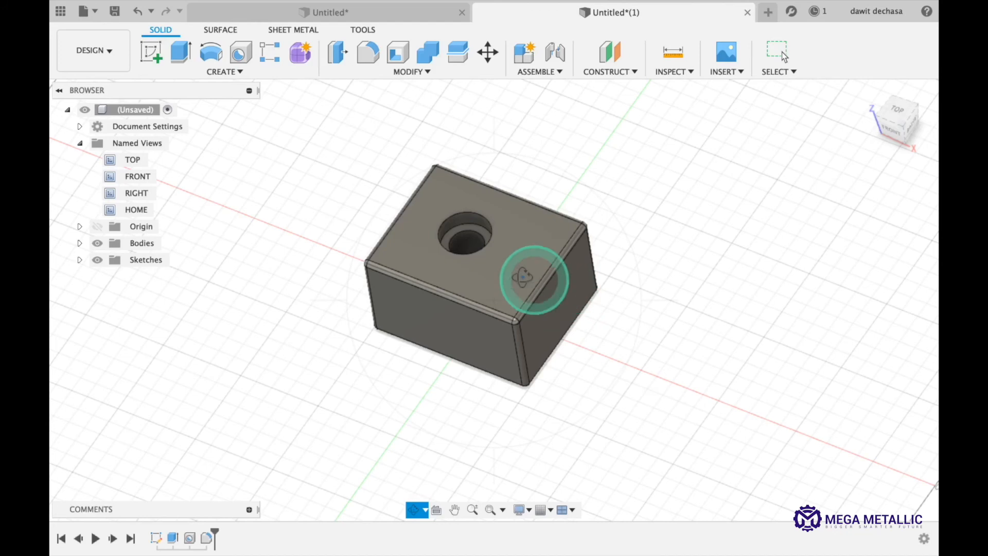
mouse_move(271, 154)
mouse_down()
mouse_move(397, 229)
mouse_move(315, 208)
mouse_move(259, 161)
mouse_up()
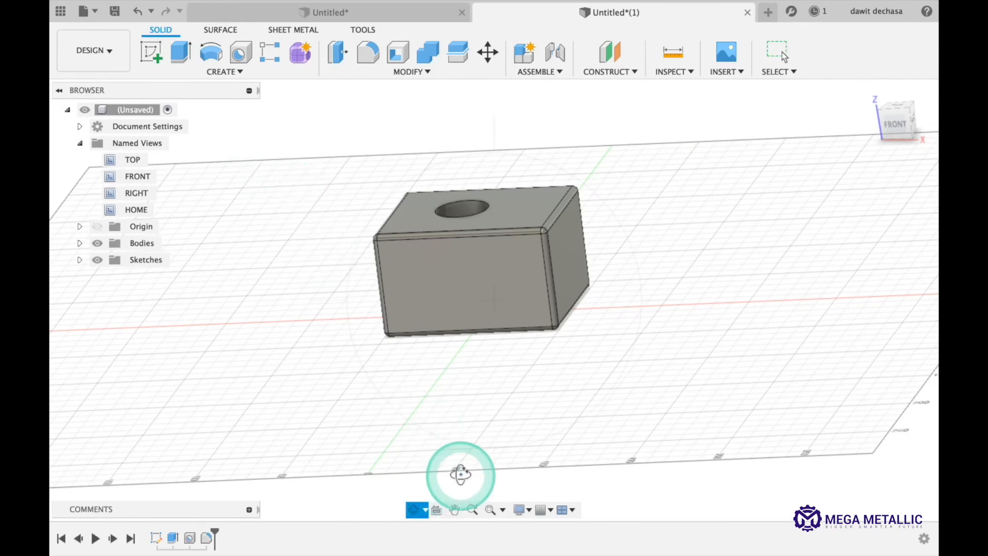
key(Escape)
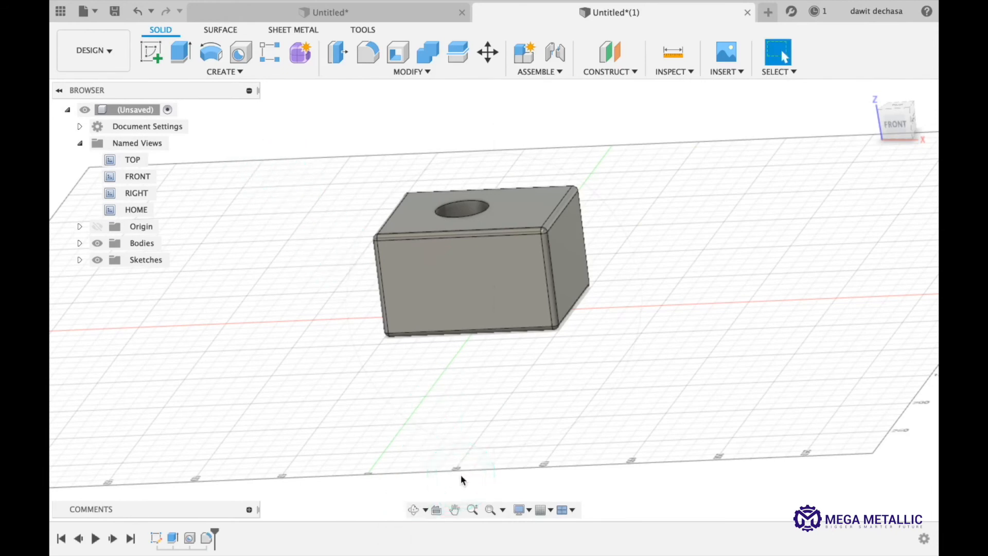
click(491, 463)
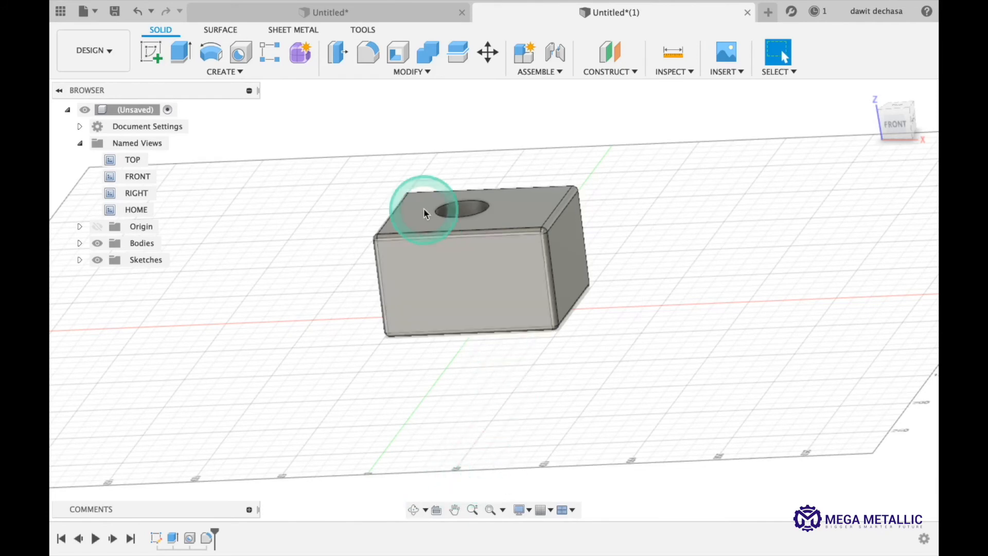
drag(322, 145, 675, 360)
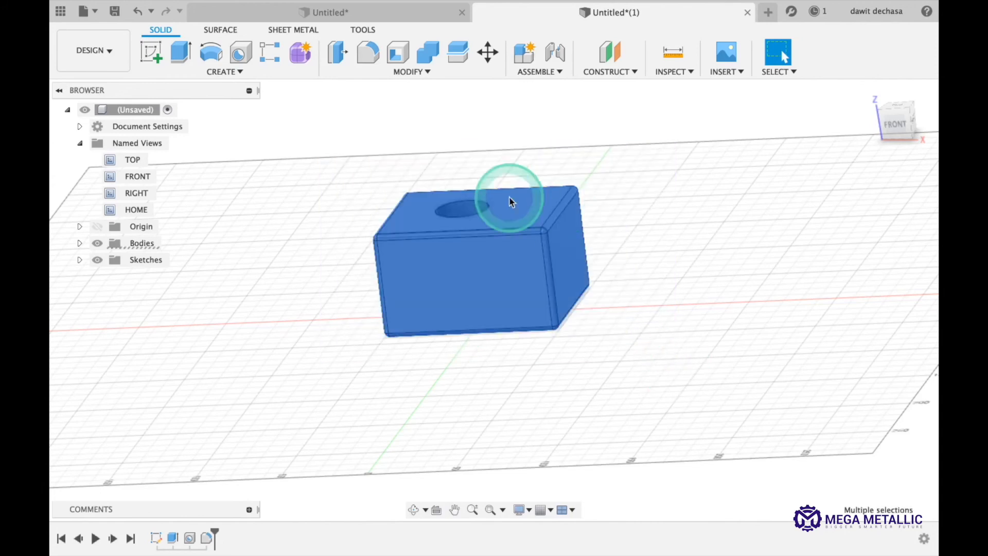
right_click(513, 266)
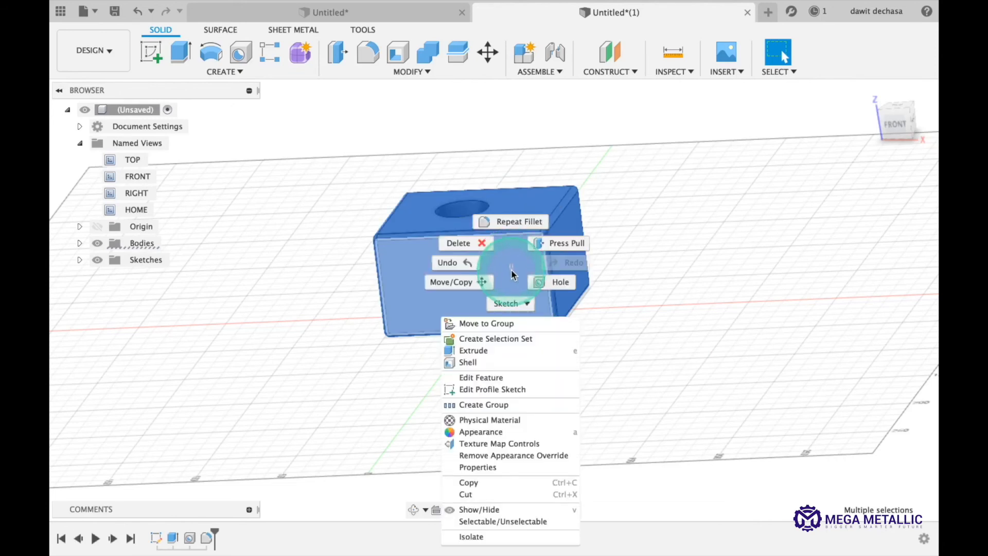
click(507, 380)
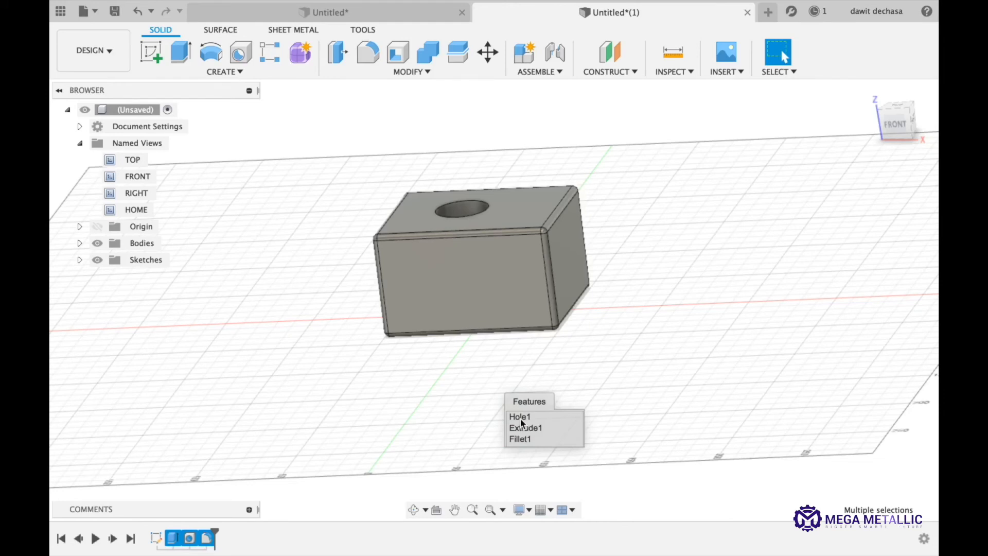
click(522, 420)
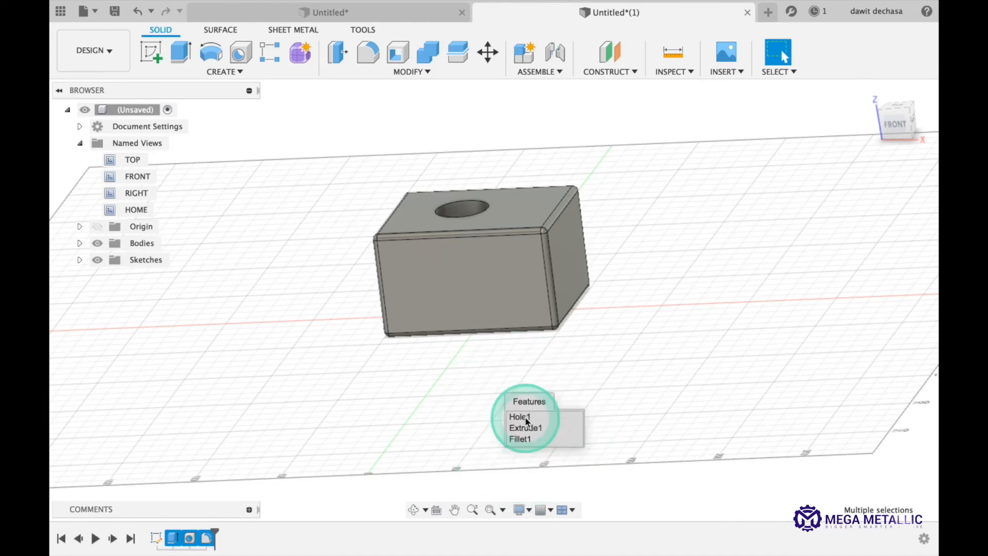
double_click(525, 416)
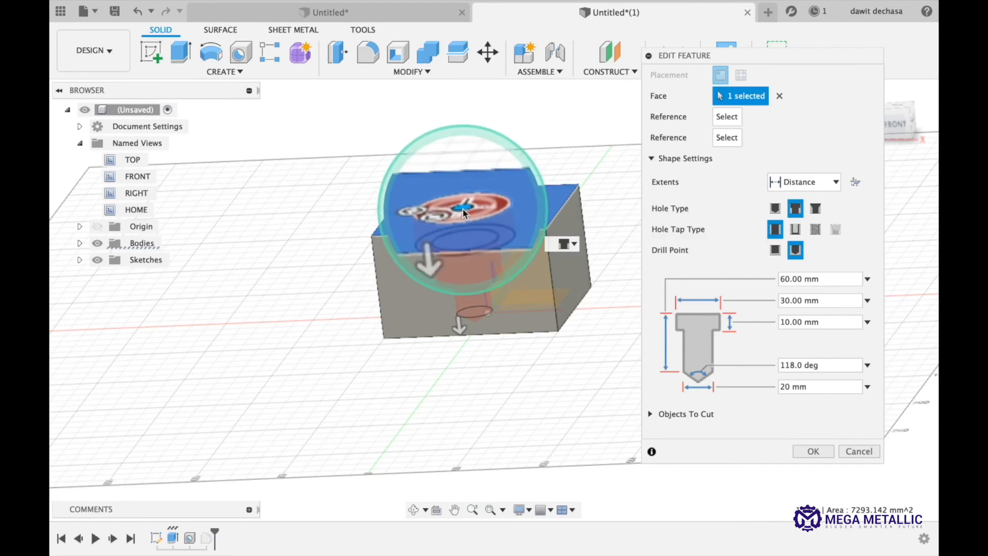
Step: Reposition the counterbore hole near the middle of the block's top face and apply the feature edit
drag(463, 208, 529, 204)
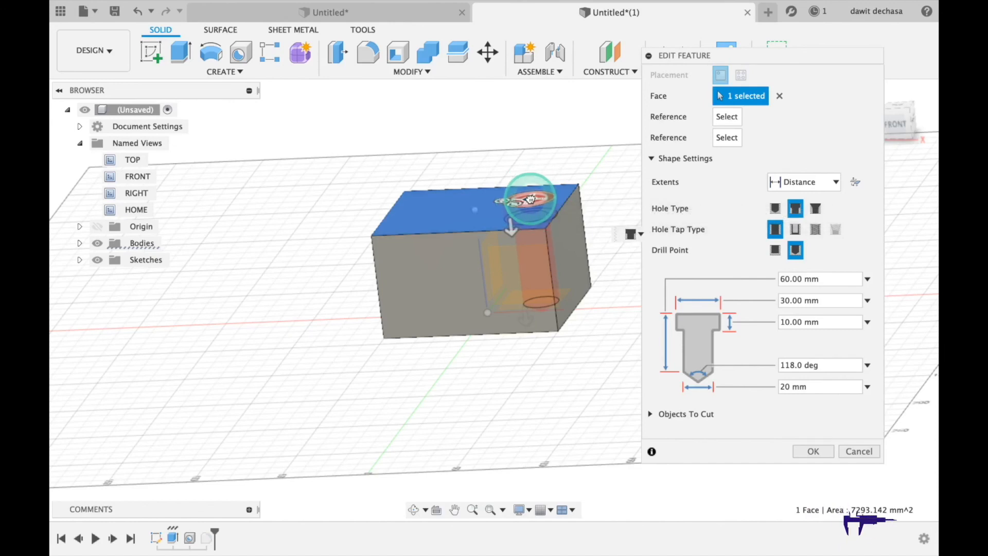
drag(531, 199, 472, 206)
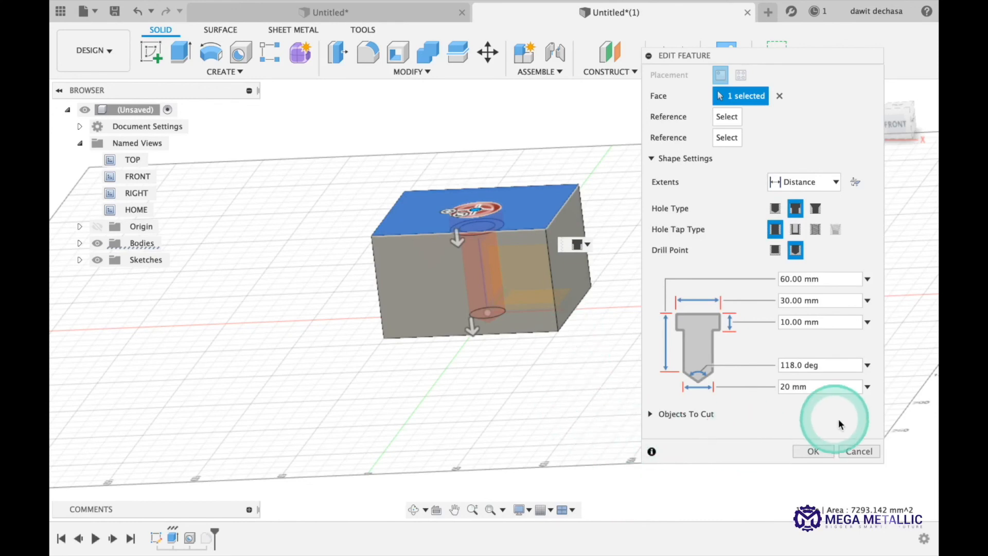
click(802, 453)
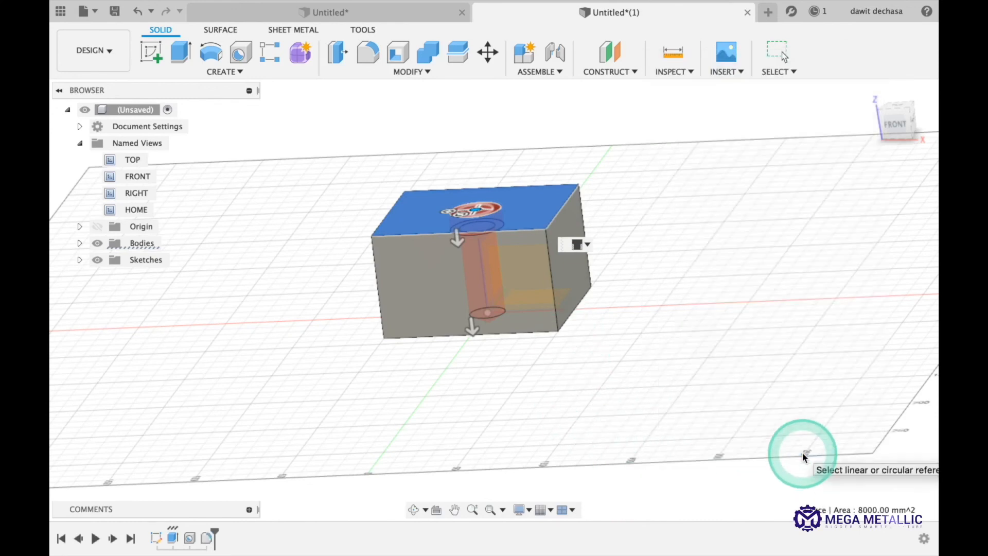
click(414, 510)
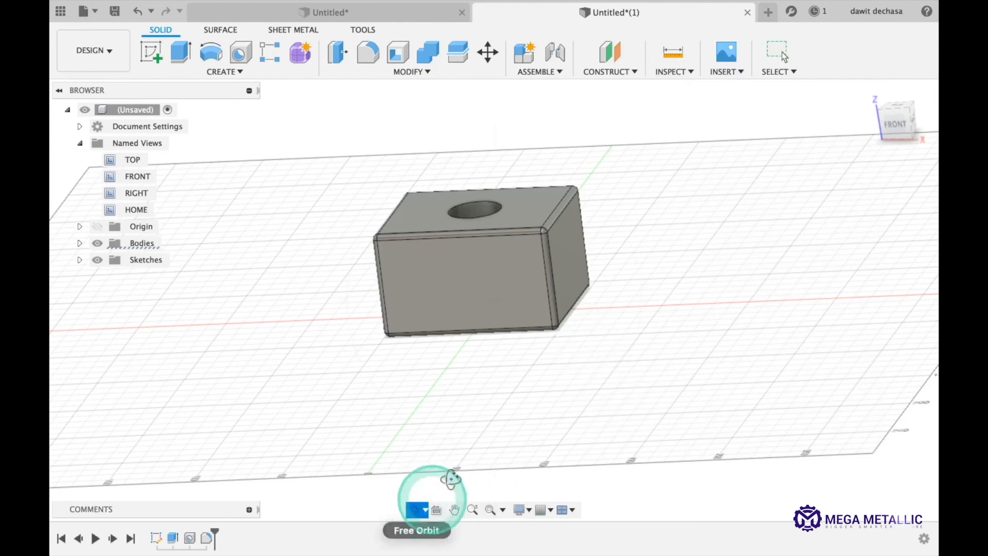
drag(501, 291, 539, 260)
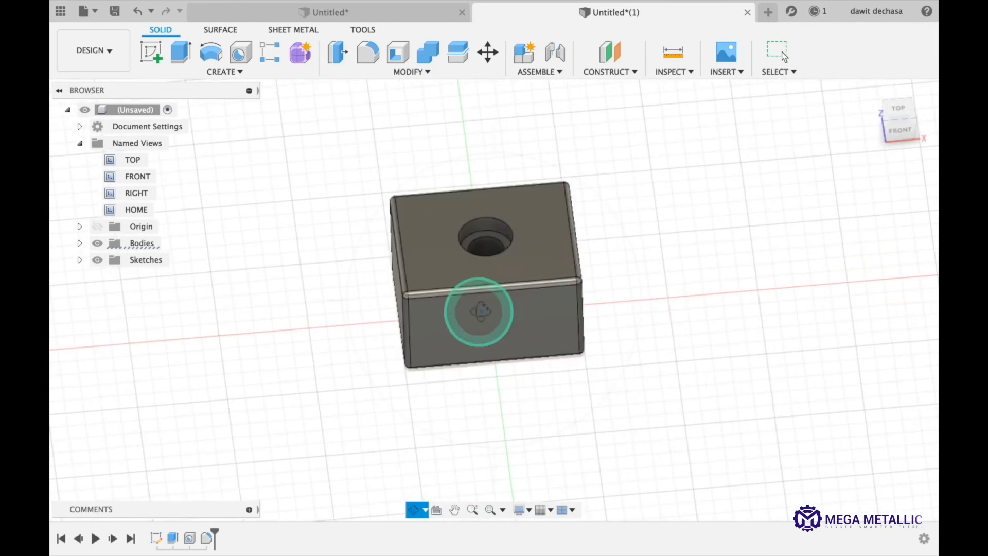